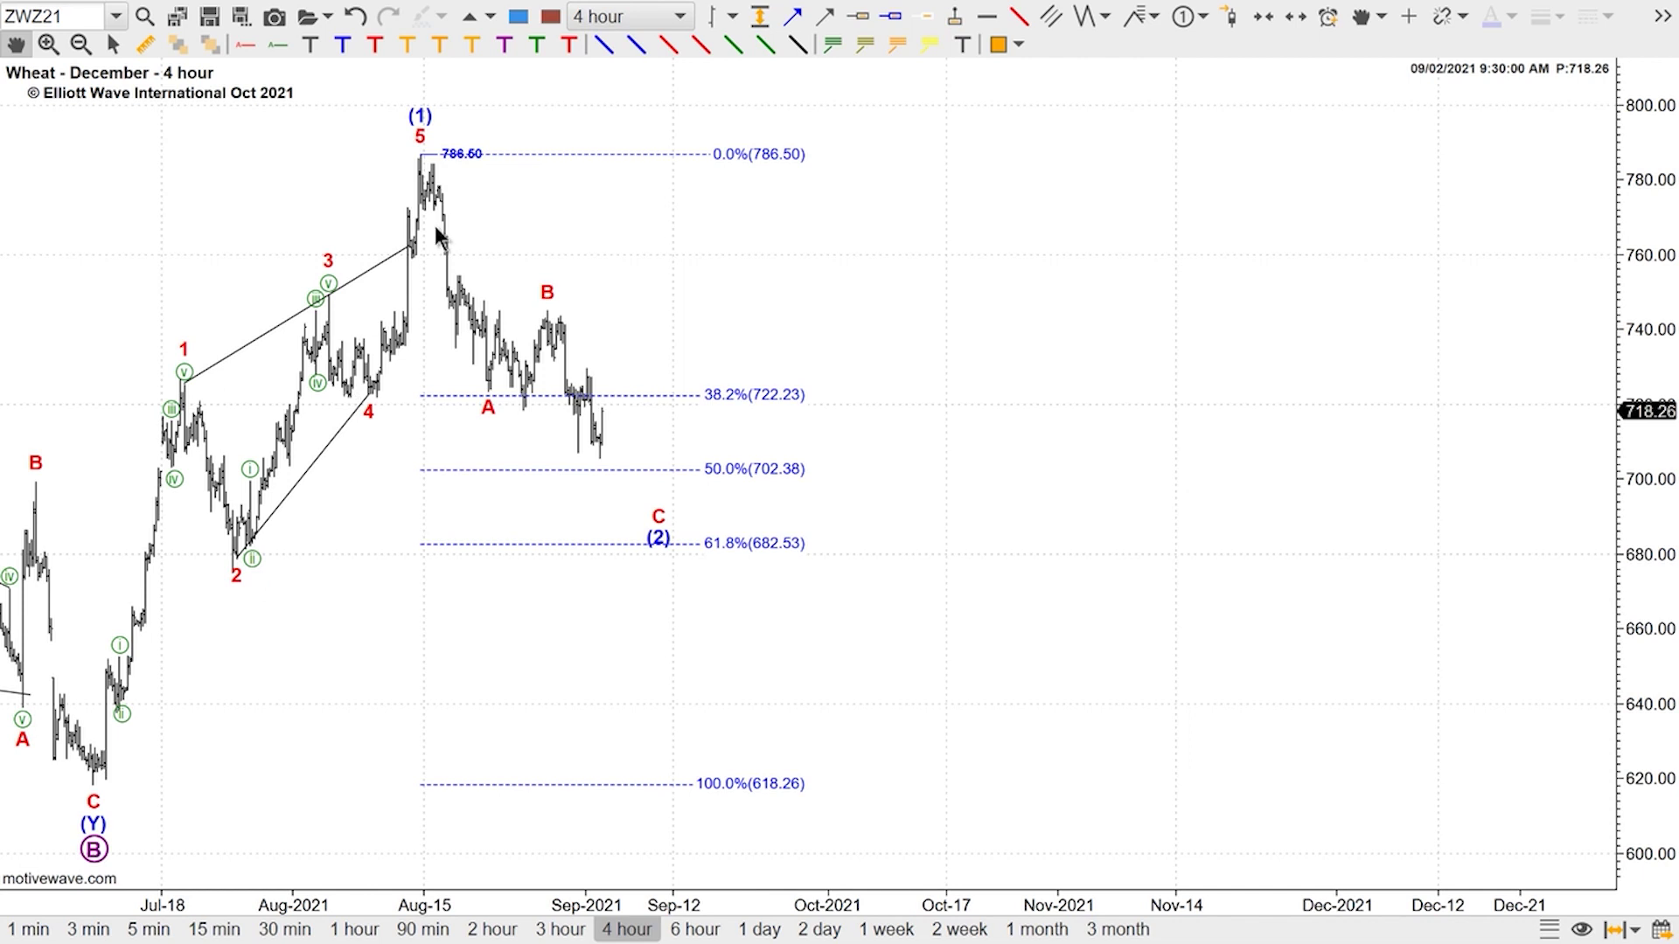
Trace the wave 1–3 rise, move wave (2)'s end to the recent low near 702, and save
{"action": "left_click_drag", "start_coordinate": [113, 776], "coordinate": [177, 409]}
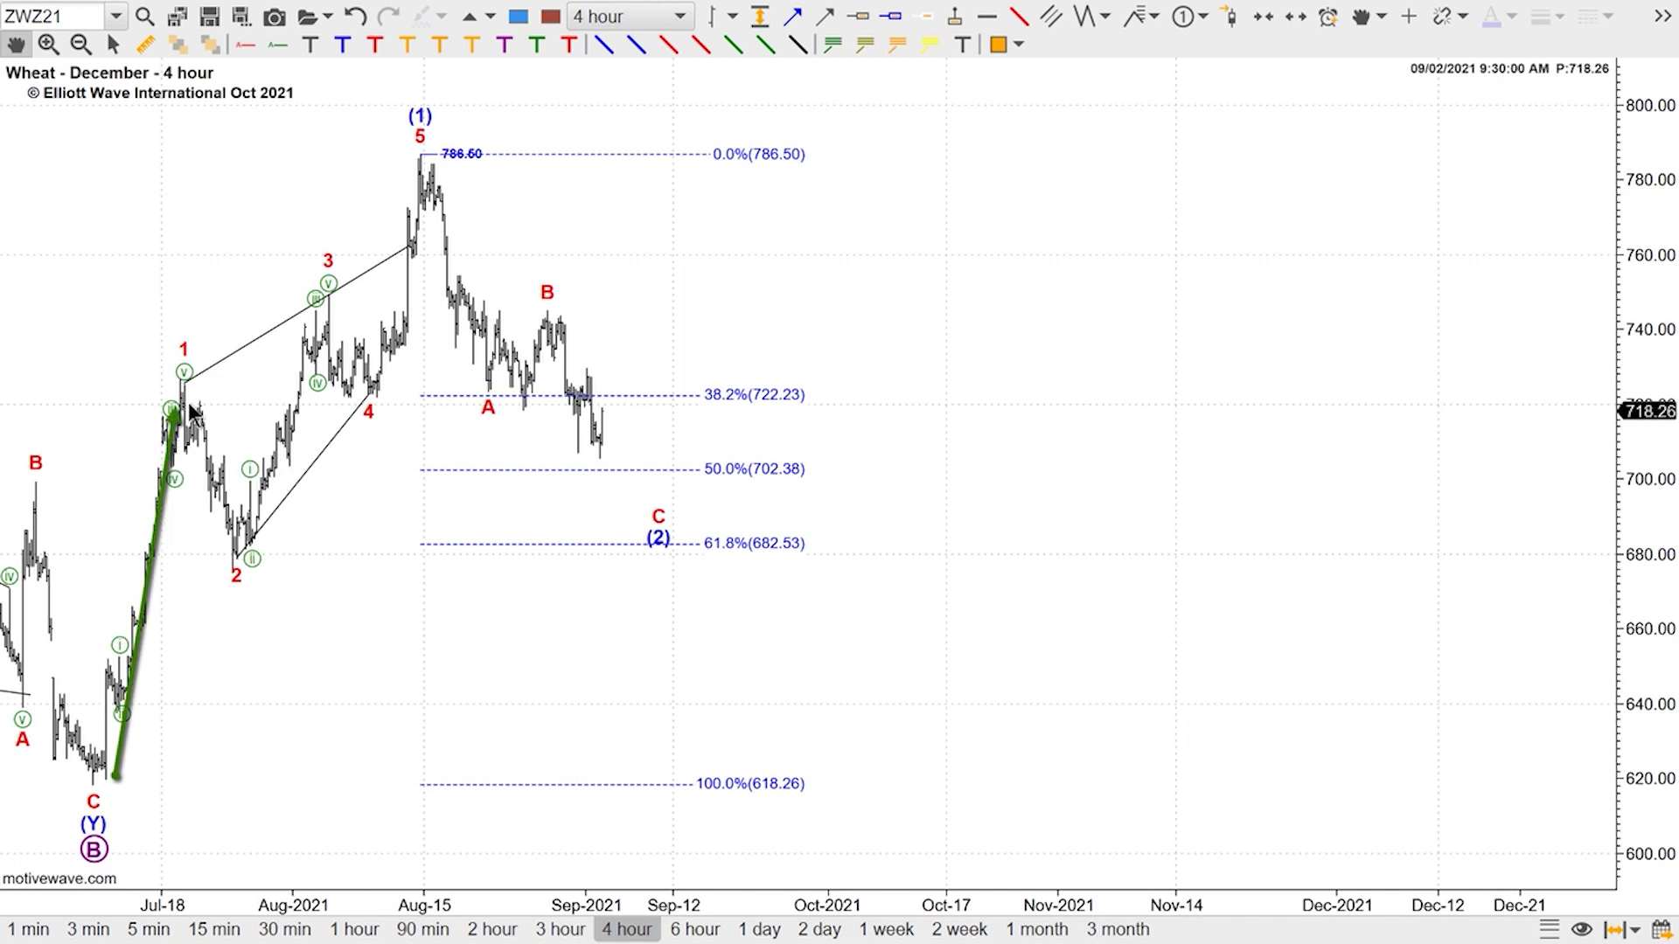
{"action": "mouse_move", "coordinate": [181, 392]}
{"action": "left_mouse_down"}
{"action": "mouse_move", "coordinate": [231, 546]}
{"action": "mouse_move", "coordinate": [391, 269]}
{"action": "left_mouse_up"}
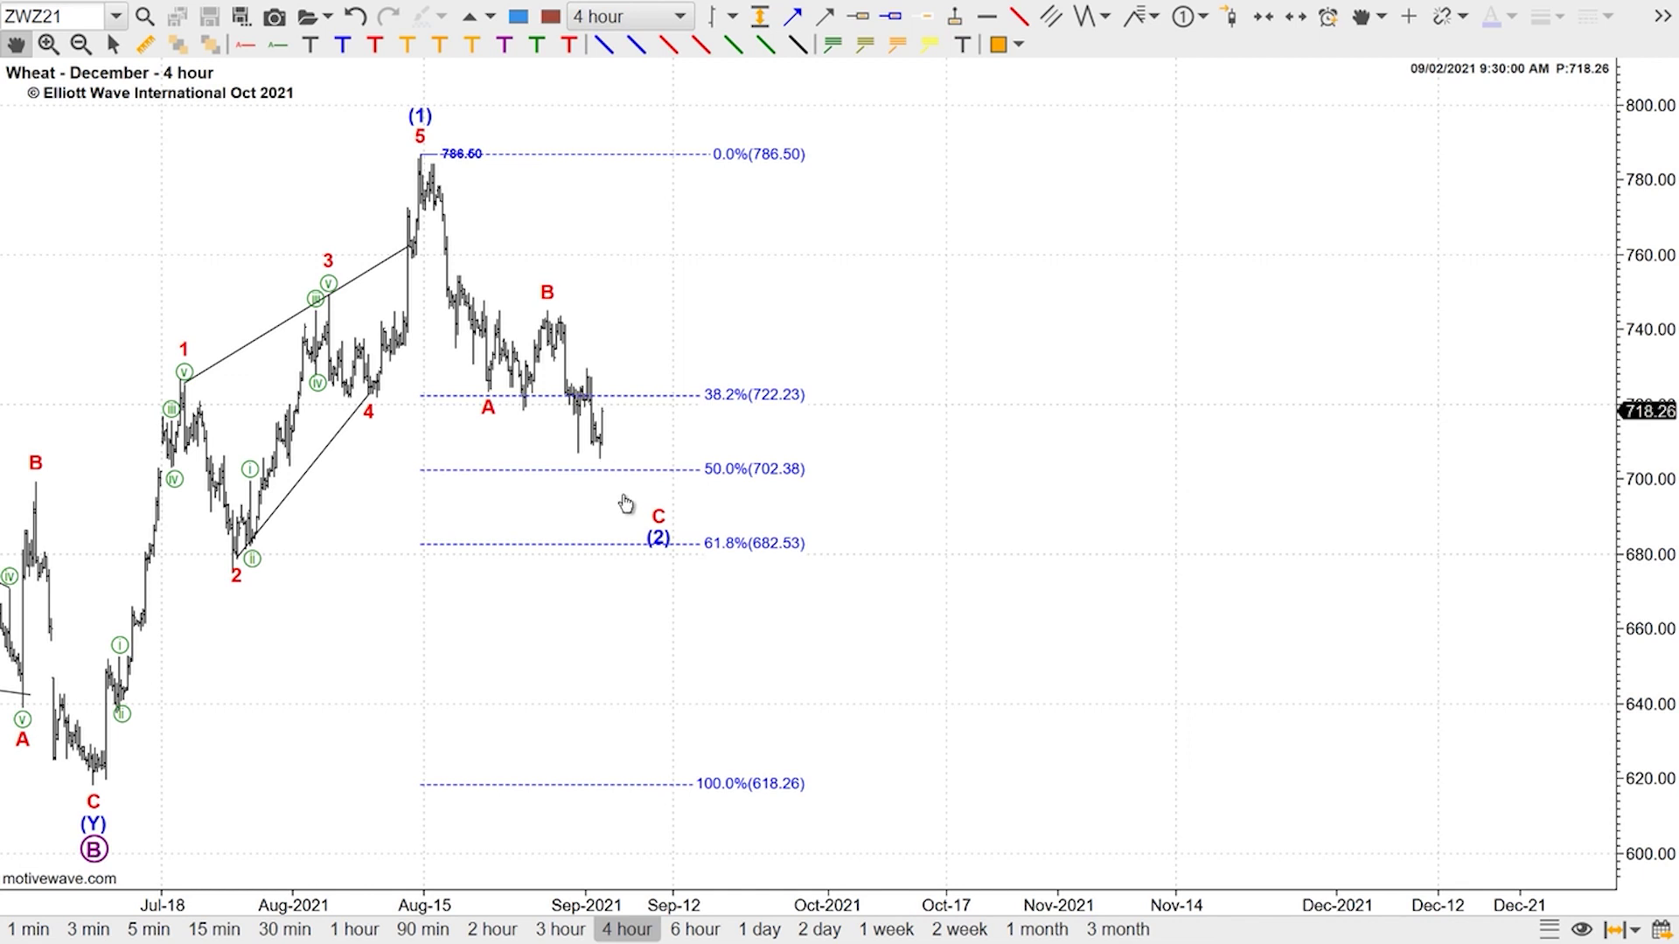
{"action": "mouse_move", "coordinate": [636, 521]}
{"action": "left_click_drag", "start_coordinate": [636, 521], "coordinate": [604, 459]}
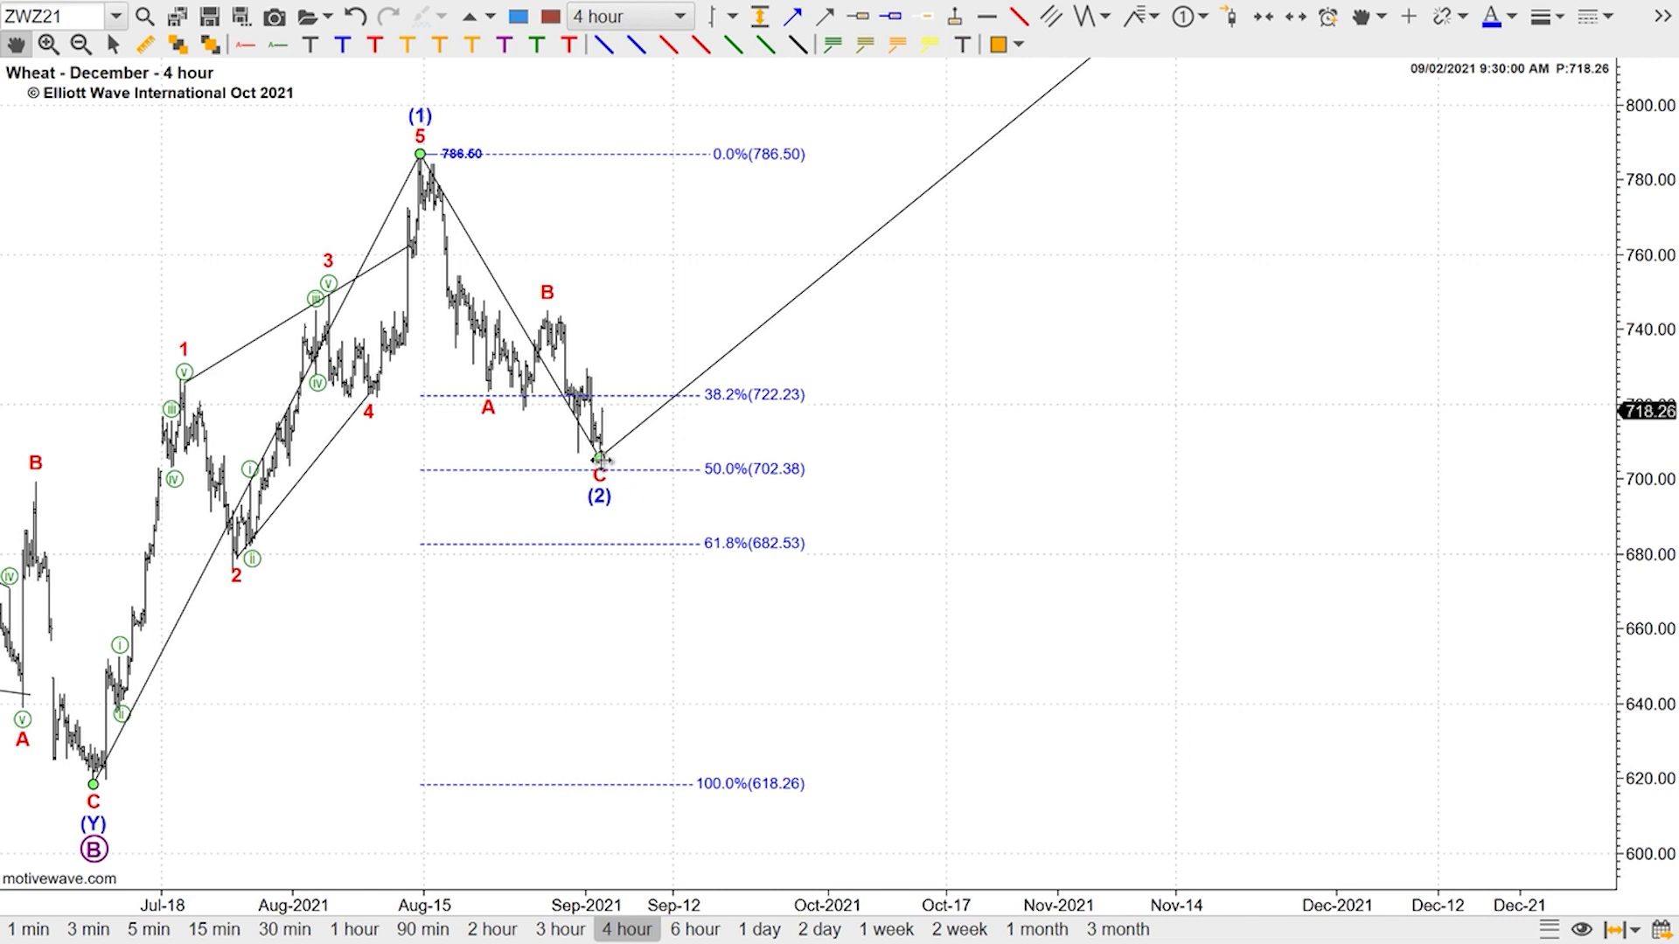
{"action": "key", "text": "ctrl+s"}
Draw a rectangle from the 50% (702.38) to the 61.8% (682.53) retracement line
{"action": "left_click", "coordinate": [519, 18]}
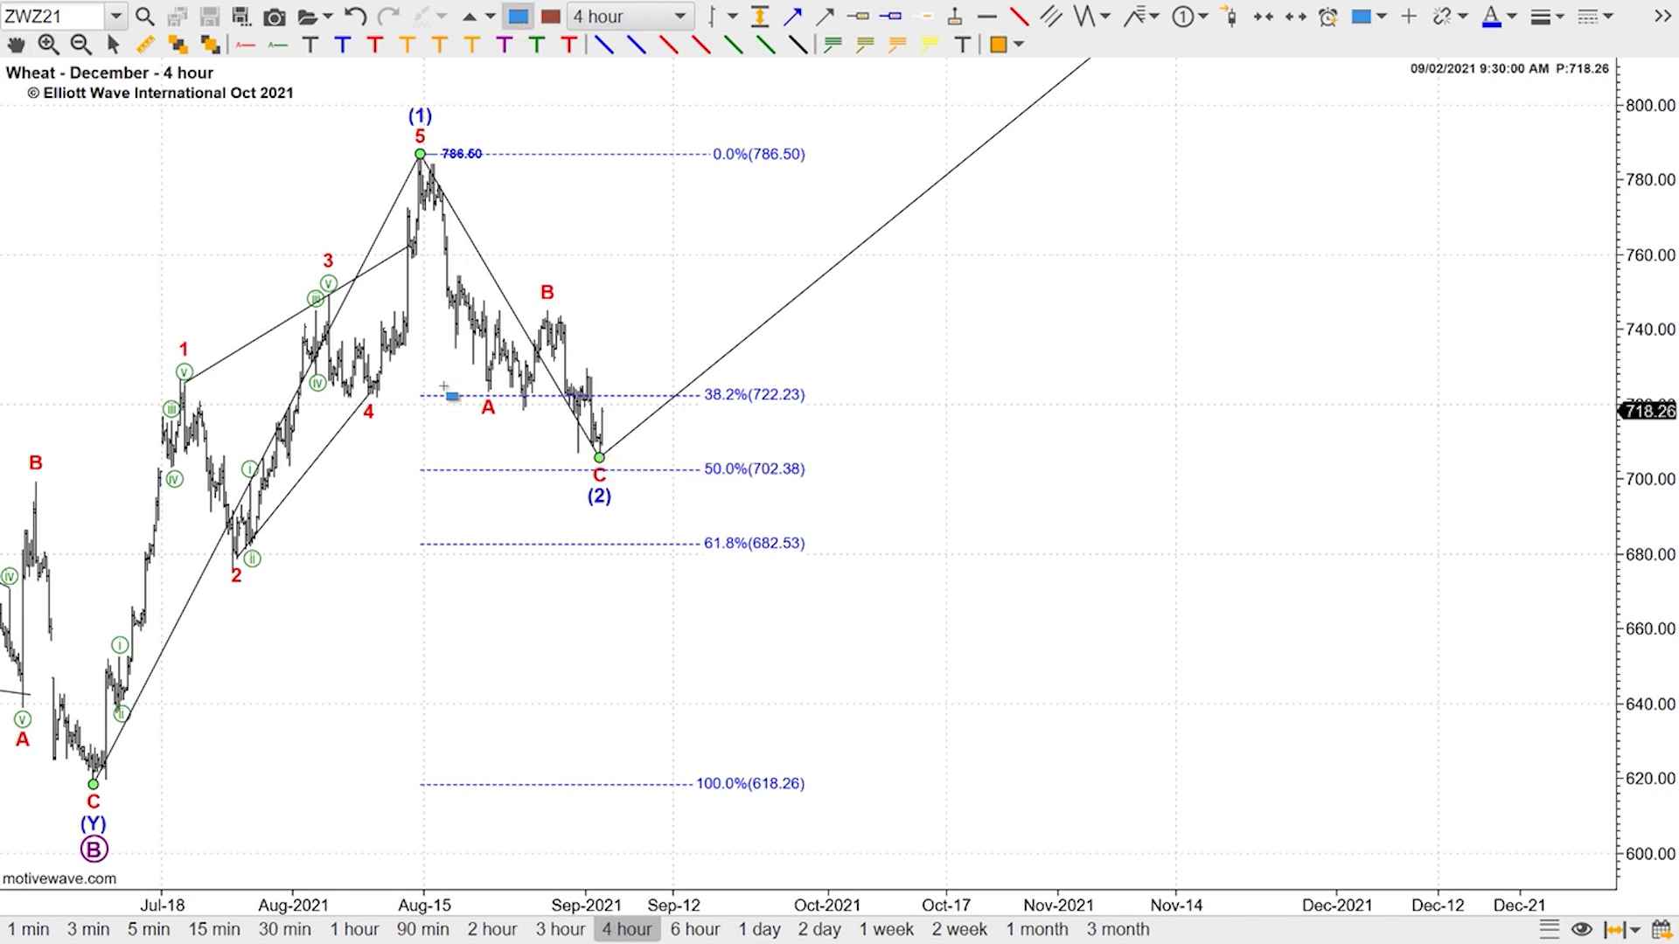
{"action": "left_click", "coordinate": [419, 470]}
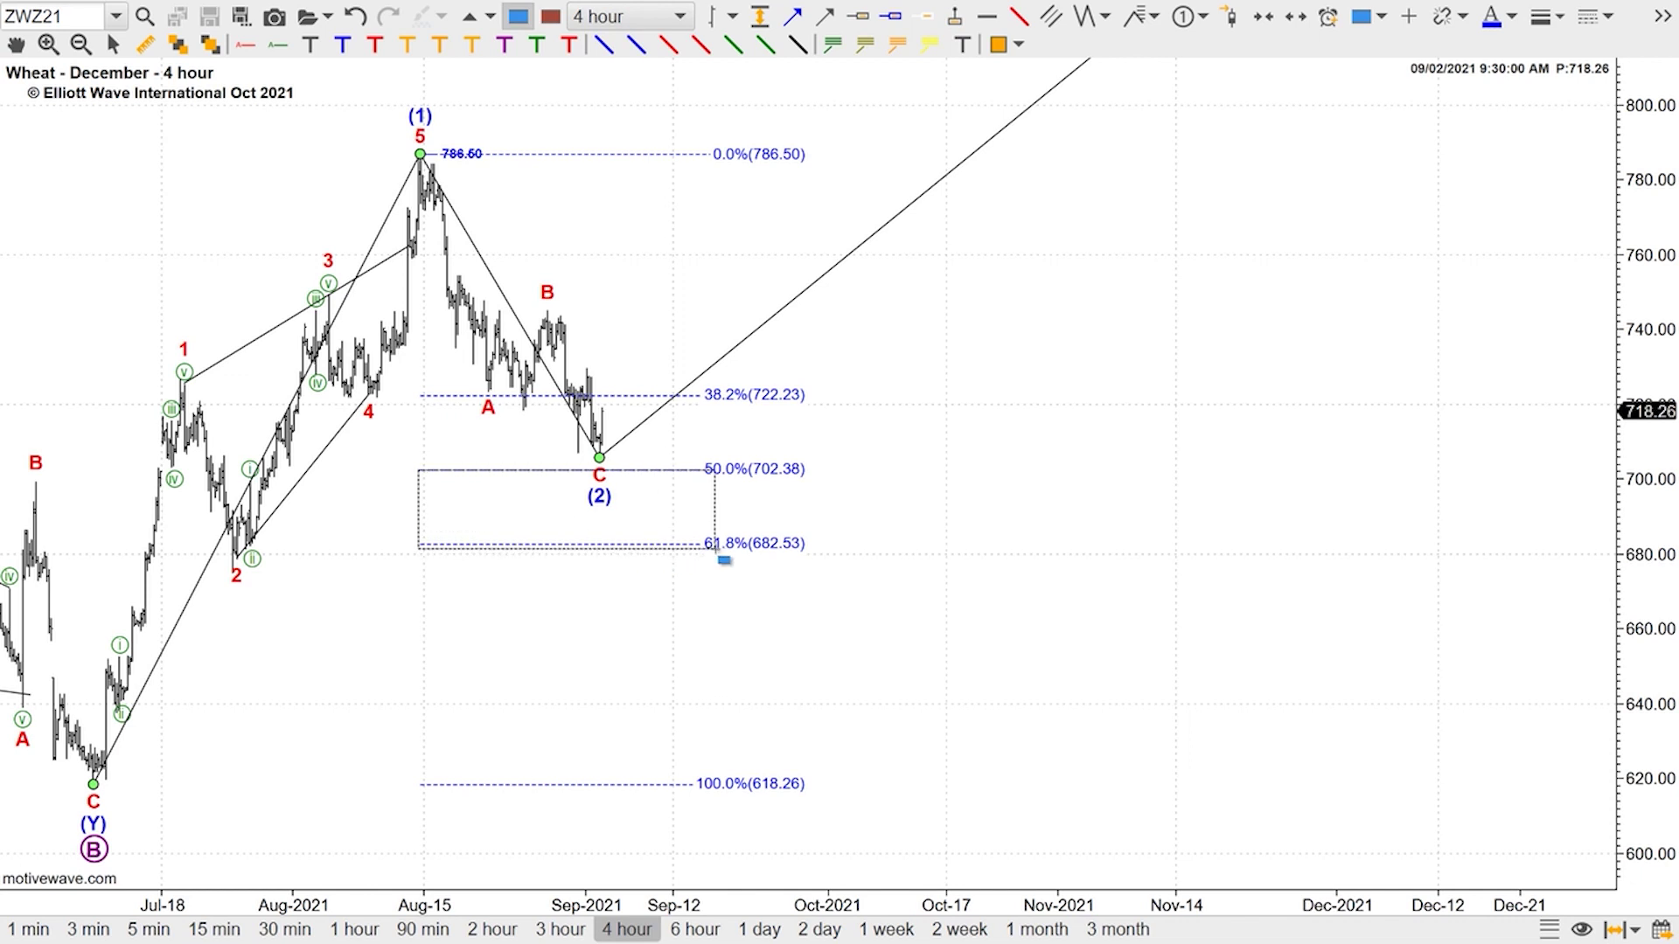
{"action": "left_click", "coordinate": [717, 543]}
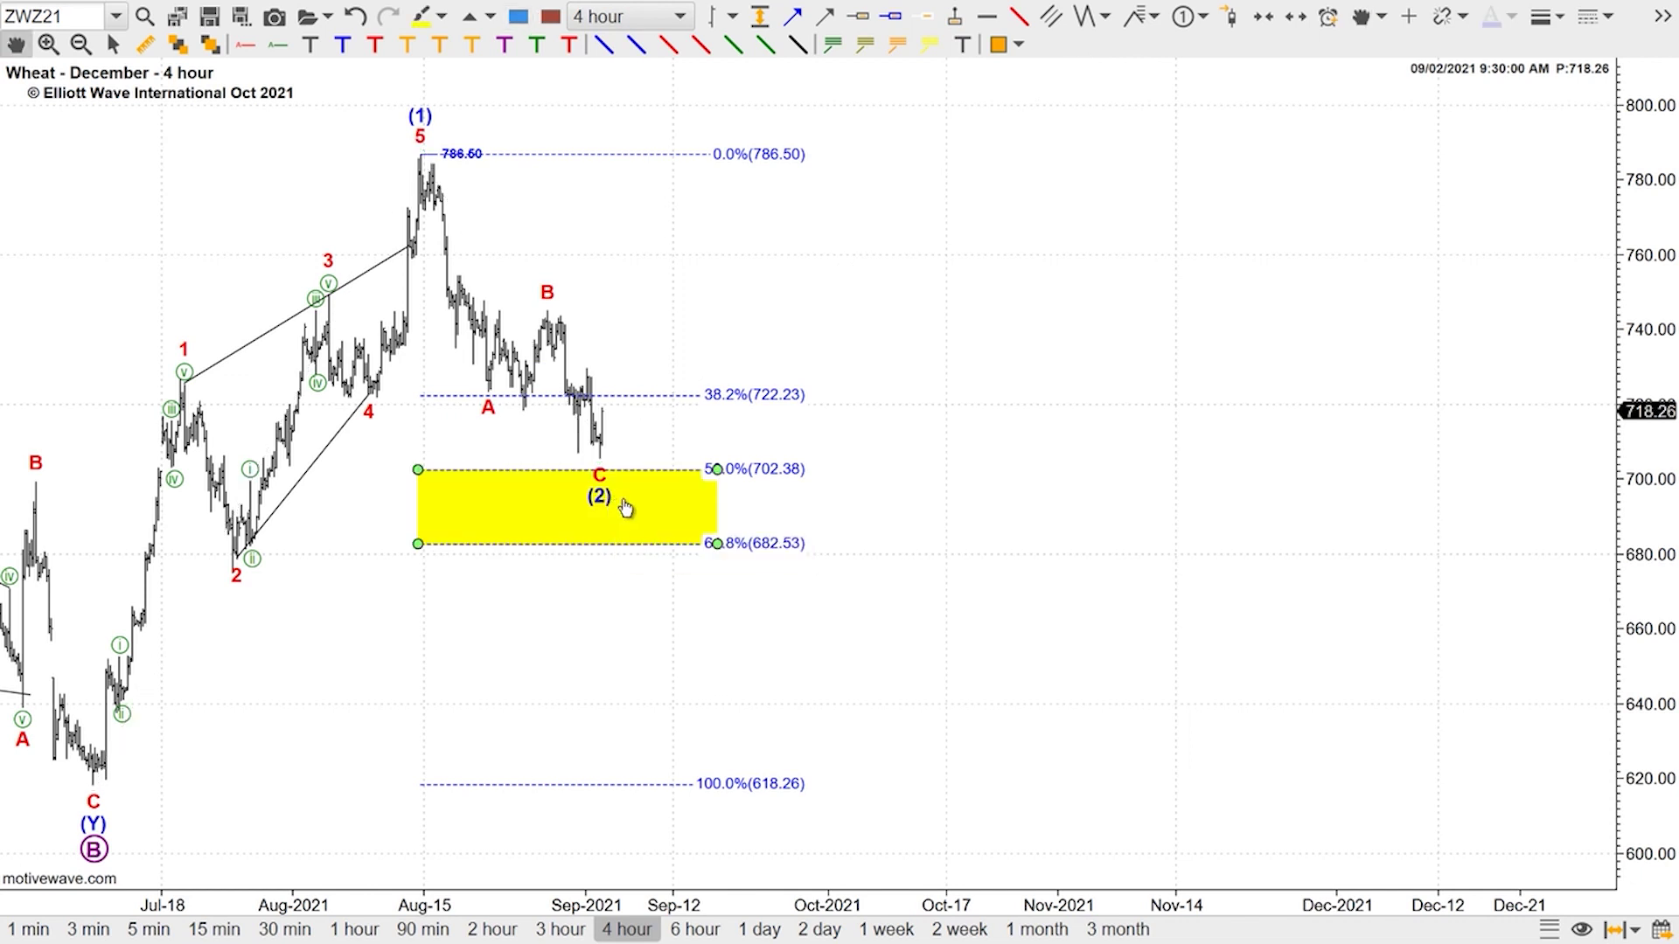
{"action": "mouse_move", "coordinate": [602, 498]}
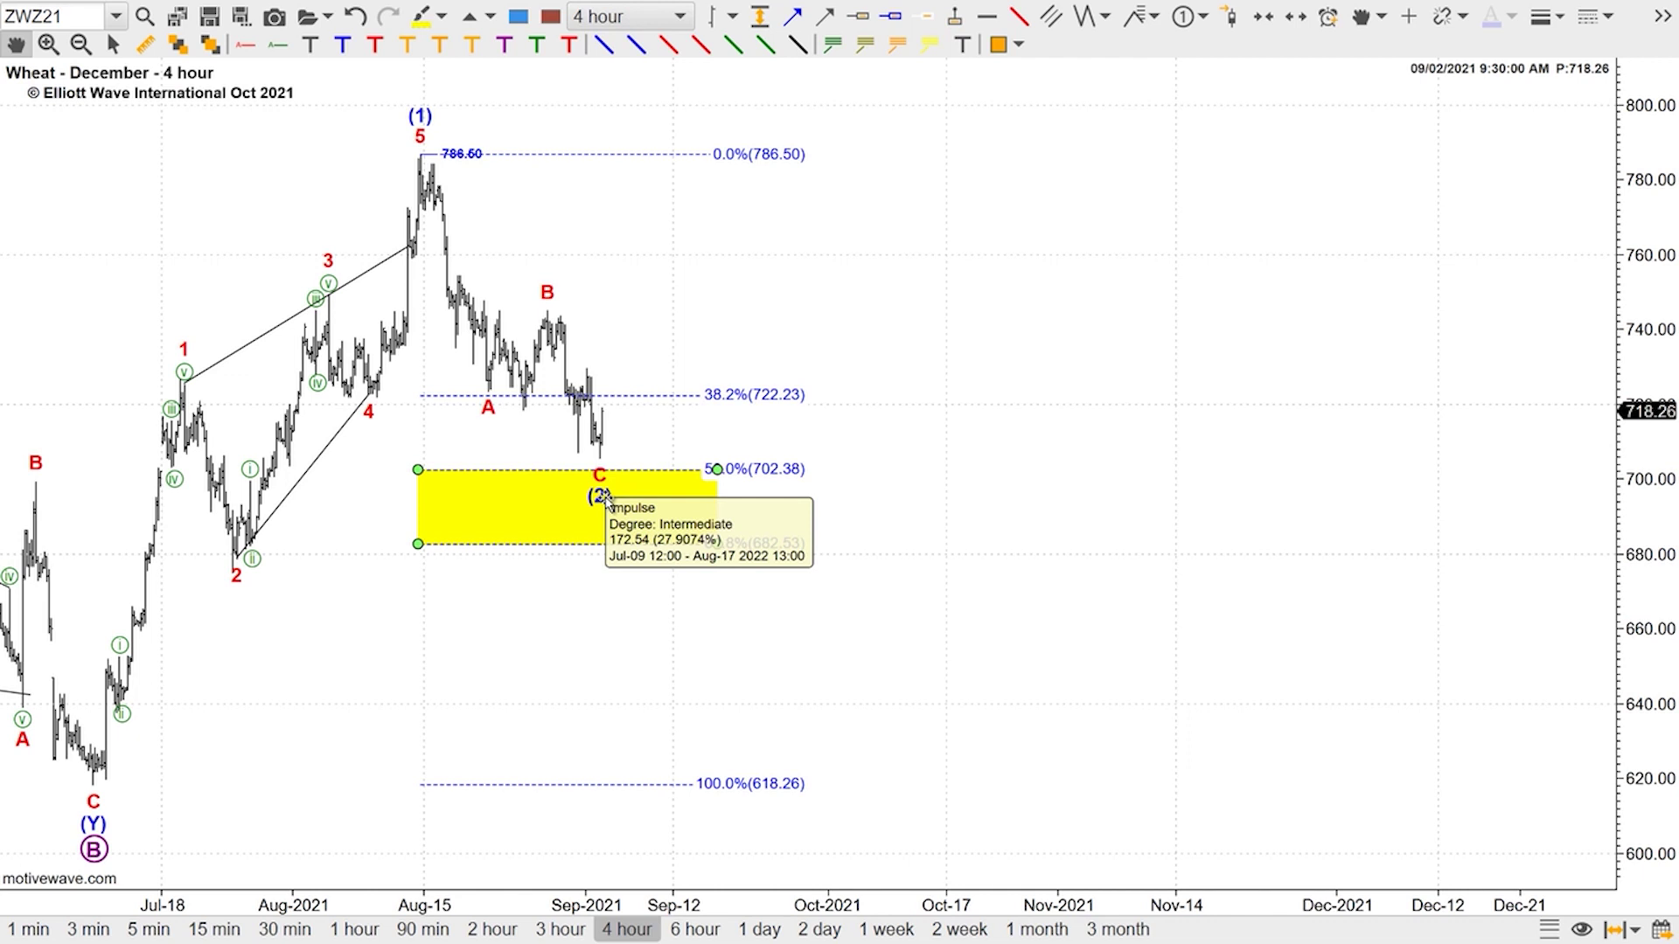
Pan the chart to show the newer bars through Sep 9
{"action": "left_click_drag", "start_coordinate": [606, 500], "coordinate": [602, 428]}
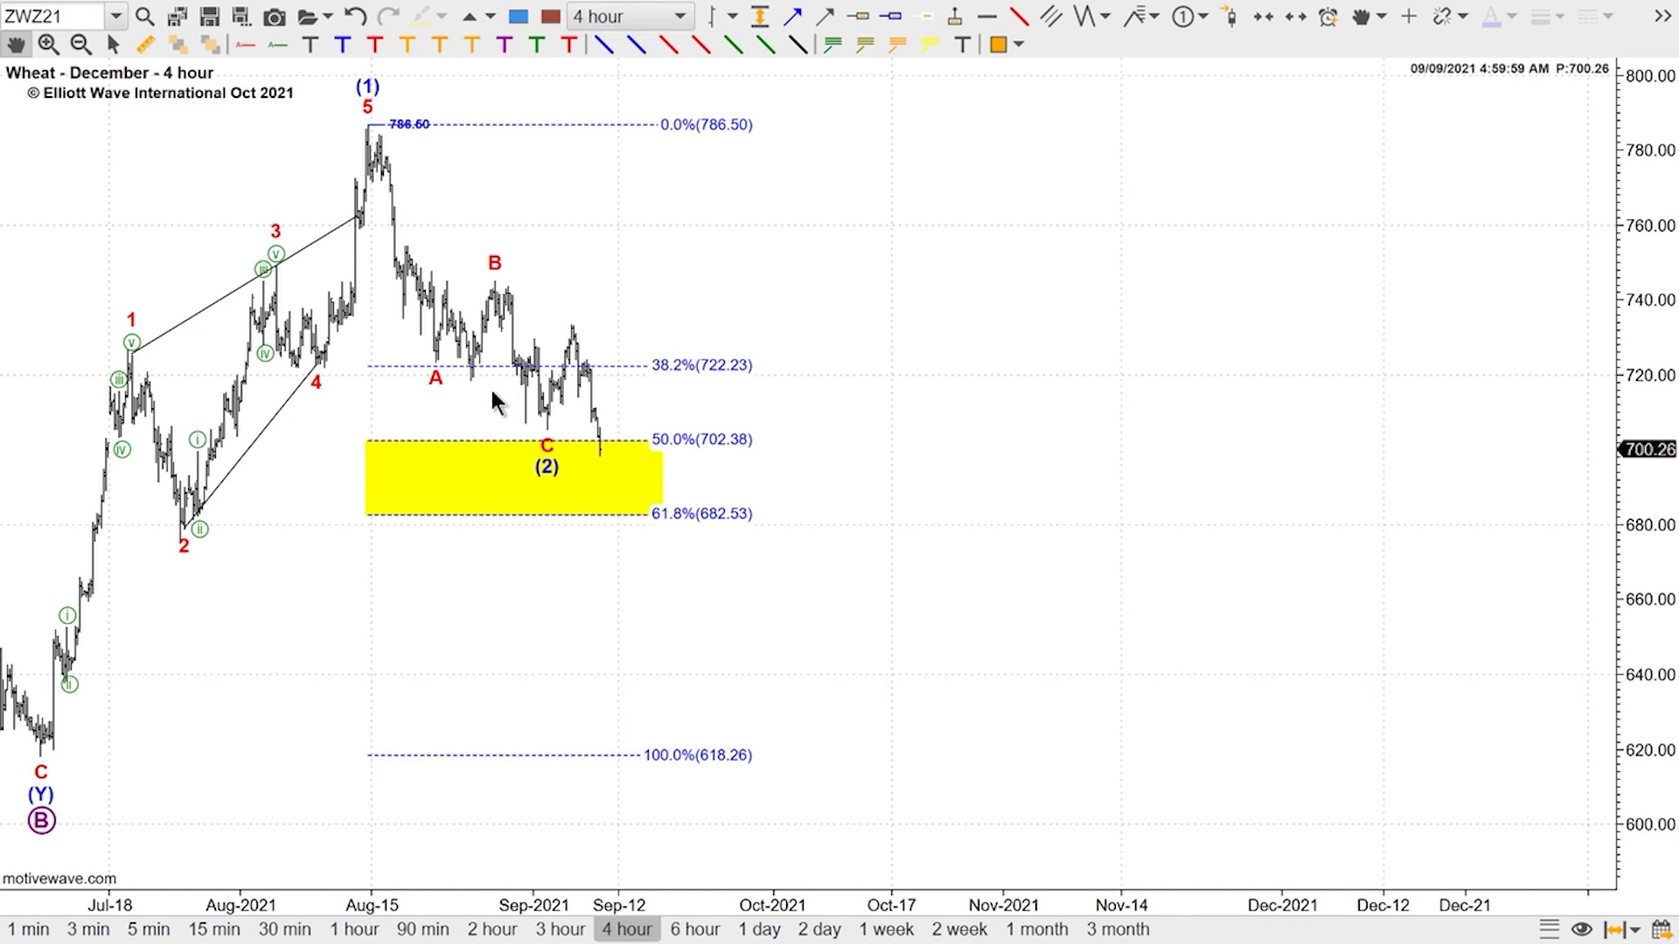
Drag wave (2)'s end into the yellow zone and delete the A-B-C correction
{"action": "left_click", "coordinate": [549, 446]}
{"action": "left_click_drag", "start_coordinate": [547, 428], "coordinate": [622, 481]}
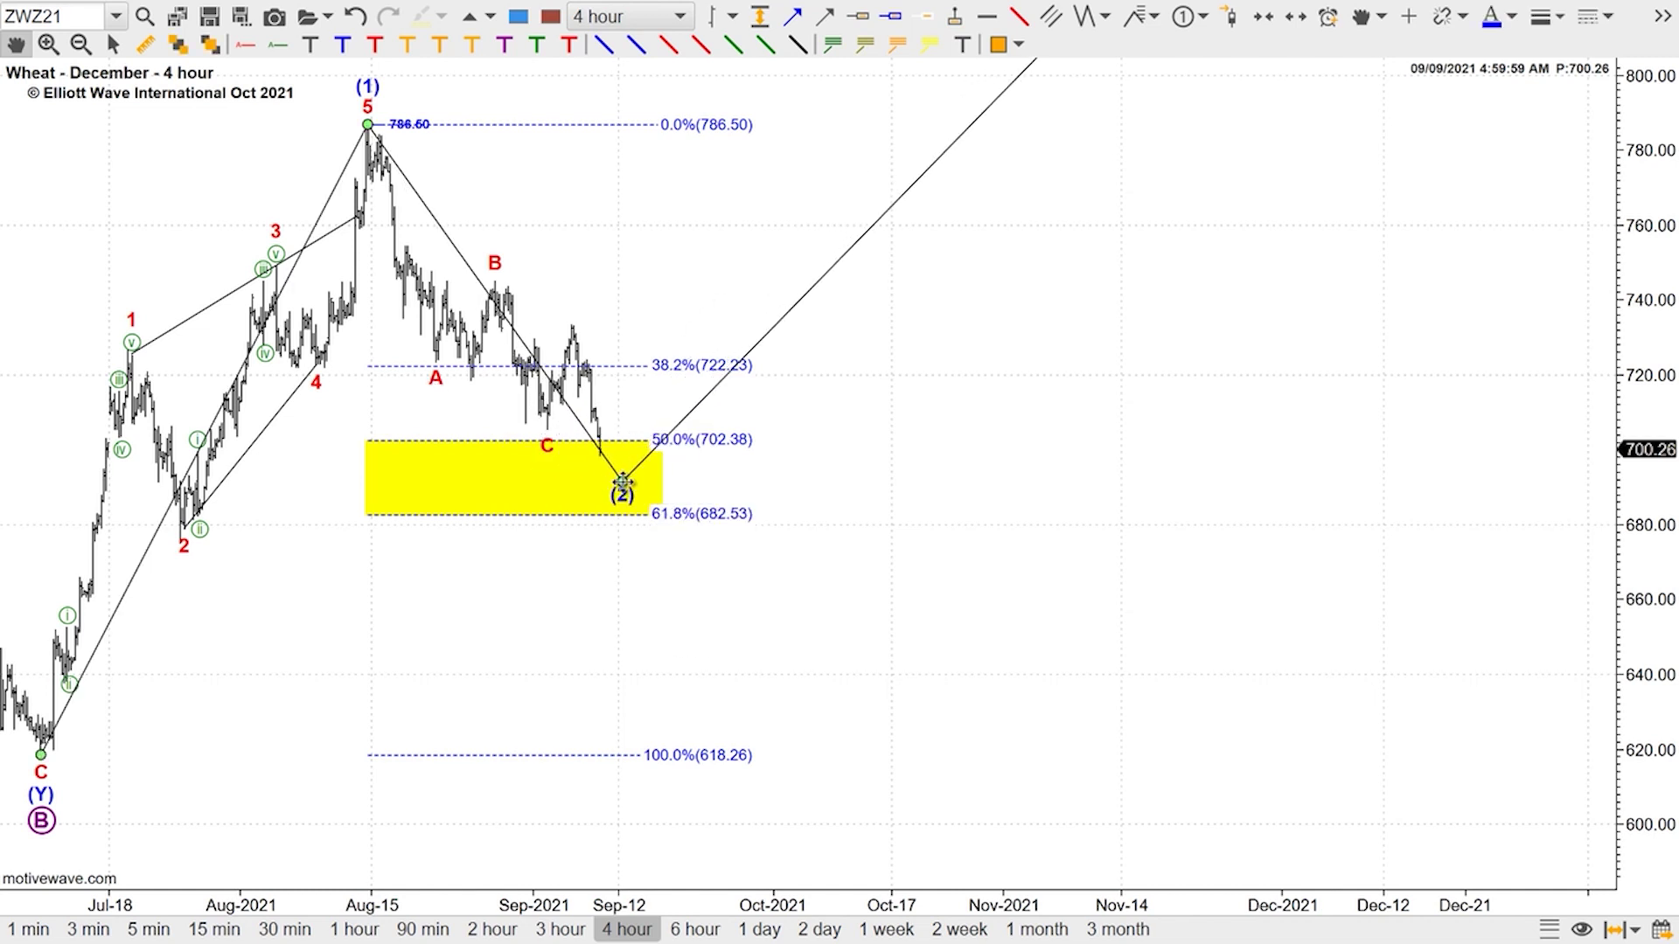
{"action": "left_click", "coordinate": [437, 385]}
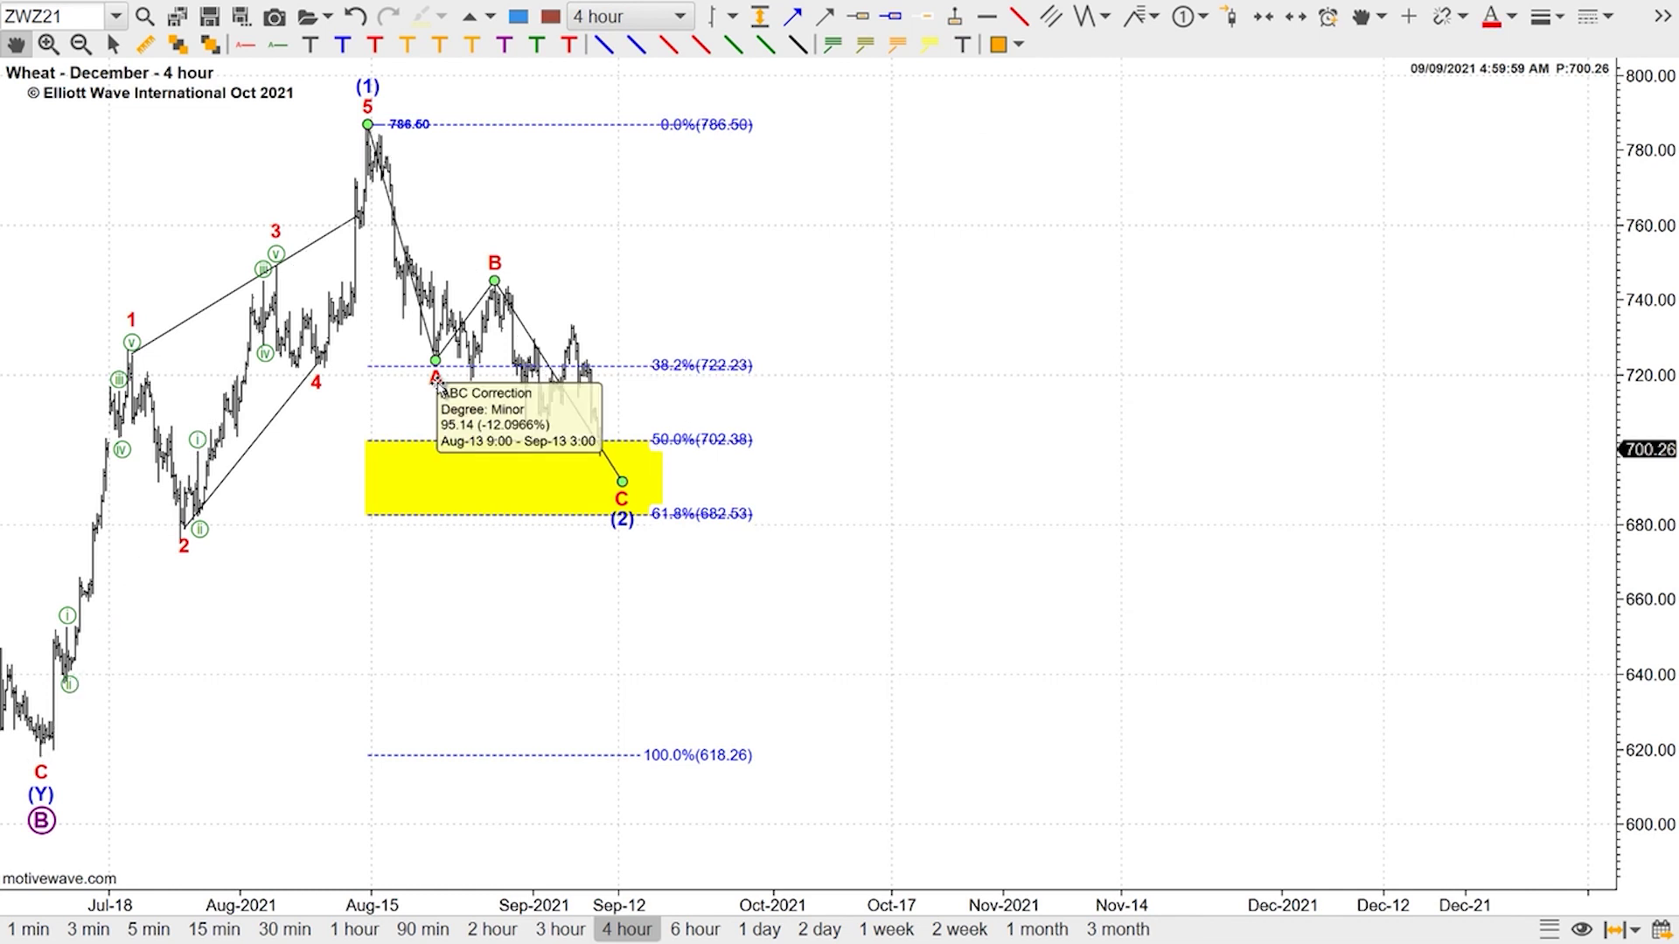
{"action": "key", "text": "Delete"}
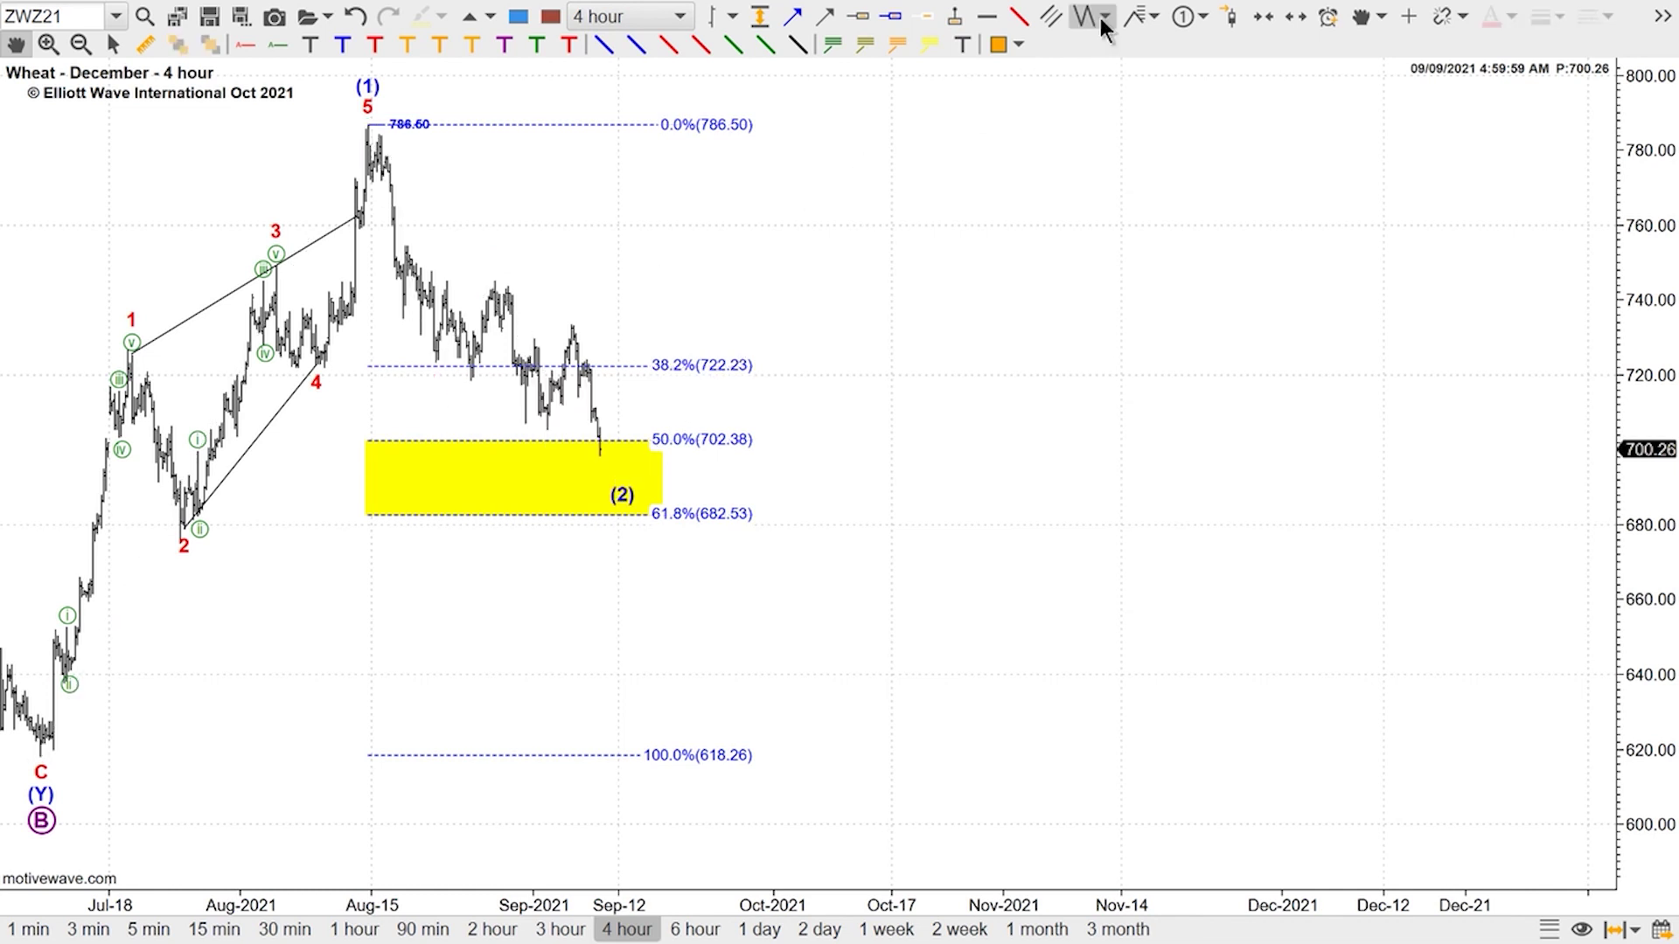
Draw a W-X-Y double combo from the wave 5 high, ending Y inside the yellow zone
{"action": "left_click", "coordinate": [368, 124]}
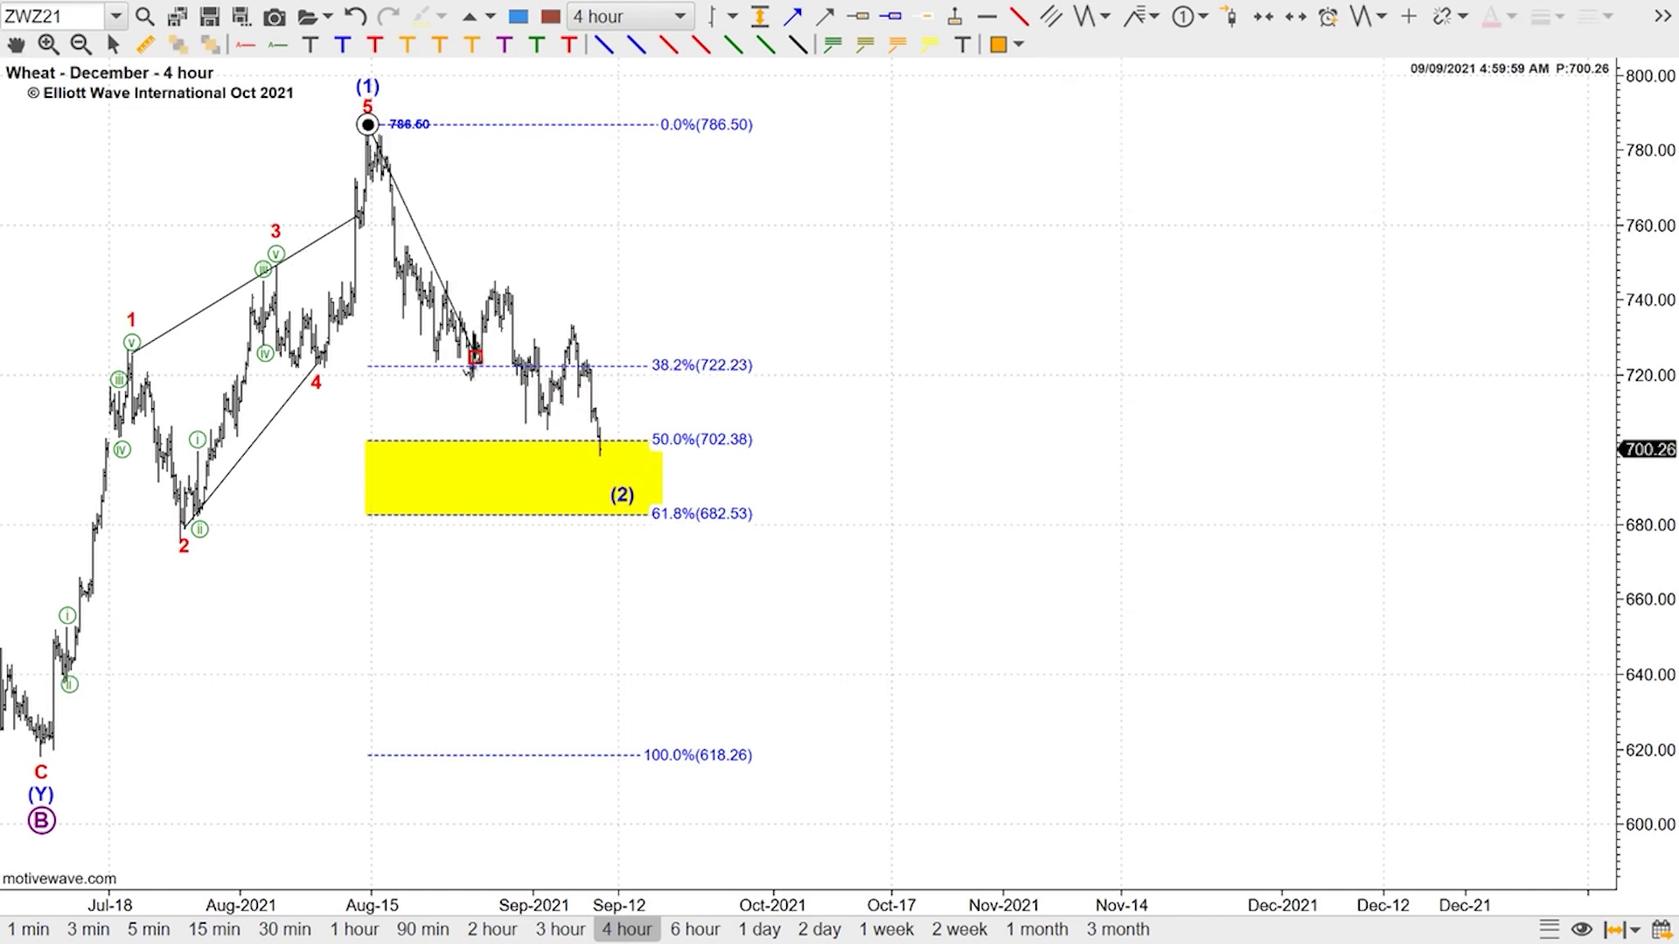
{"action": "left_click", "coordinate": [468, 369]}
{"action": "left_click", "coordinate": [494, 281]}
{"action": "left_click", "coordinate": [621, 482]}
{"action": "left_click", "coordinate": [21, 42]}
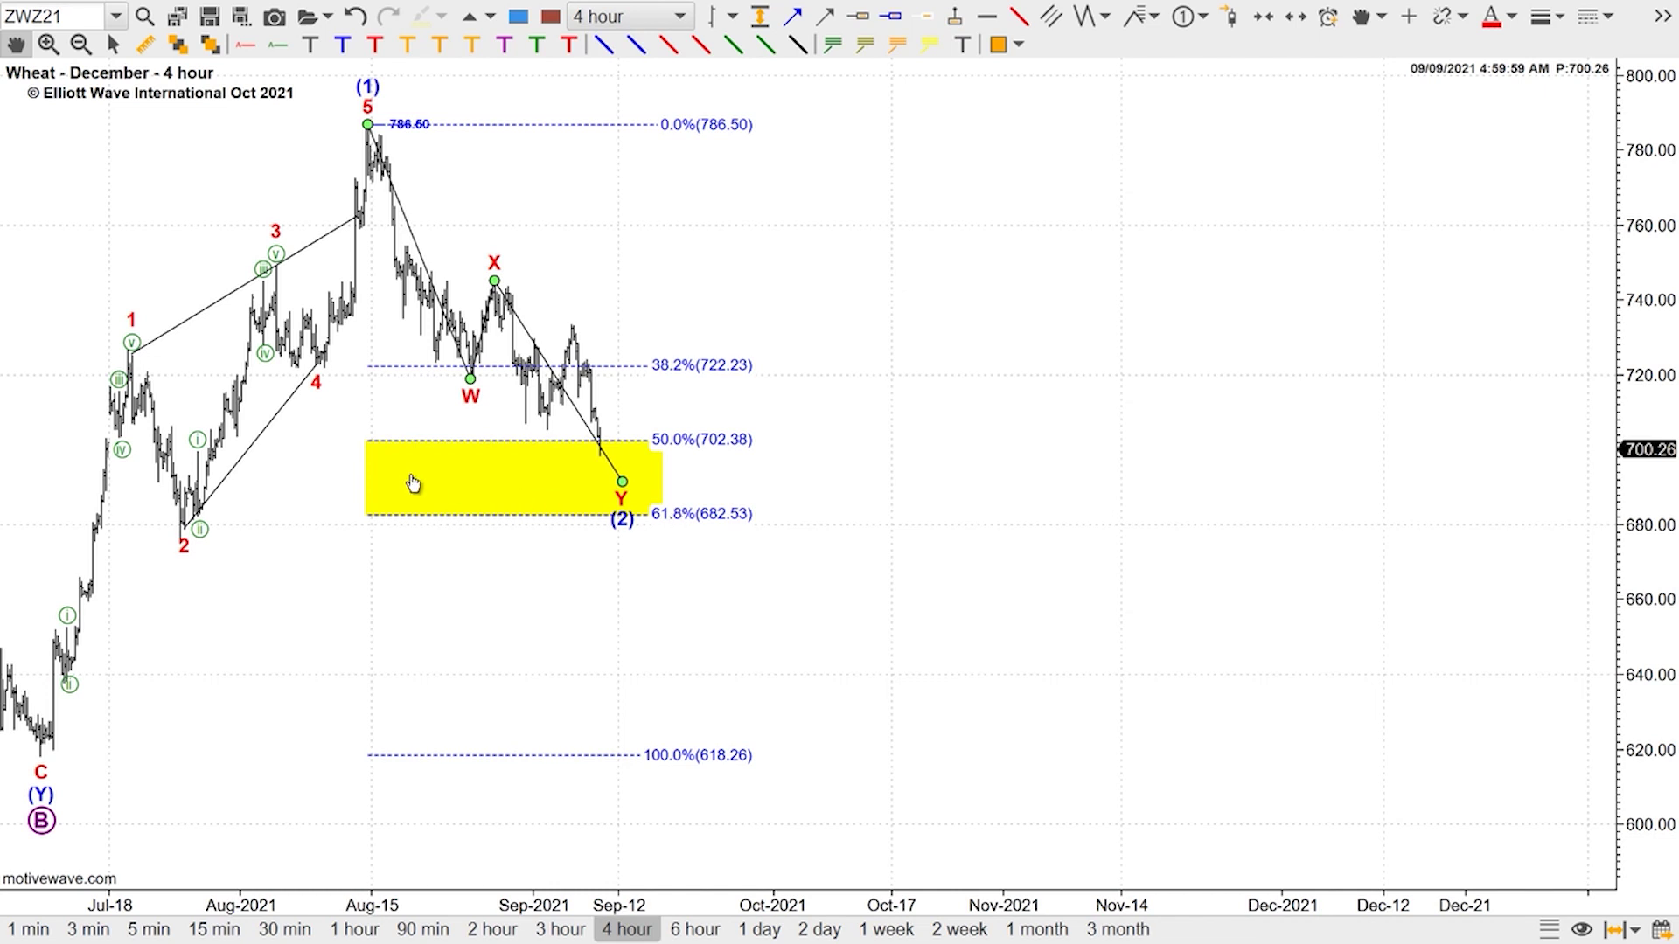
{"action": "mouse_move", "coordinate": [492, 277]}
{"action": "mouse_move", "coordinate": [626, 500]}
Draw a Fibonacci expansion from the wave 5 high through the W low and X high, projecting 100% at 677.00
{"action": "left_click", "coordinate": [1154, 19]}
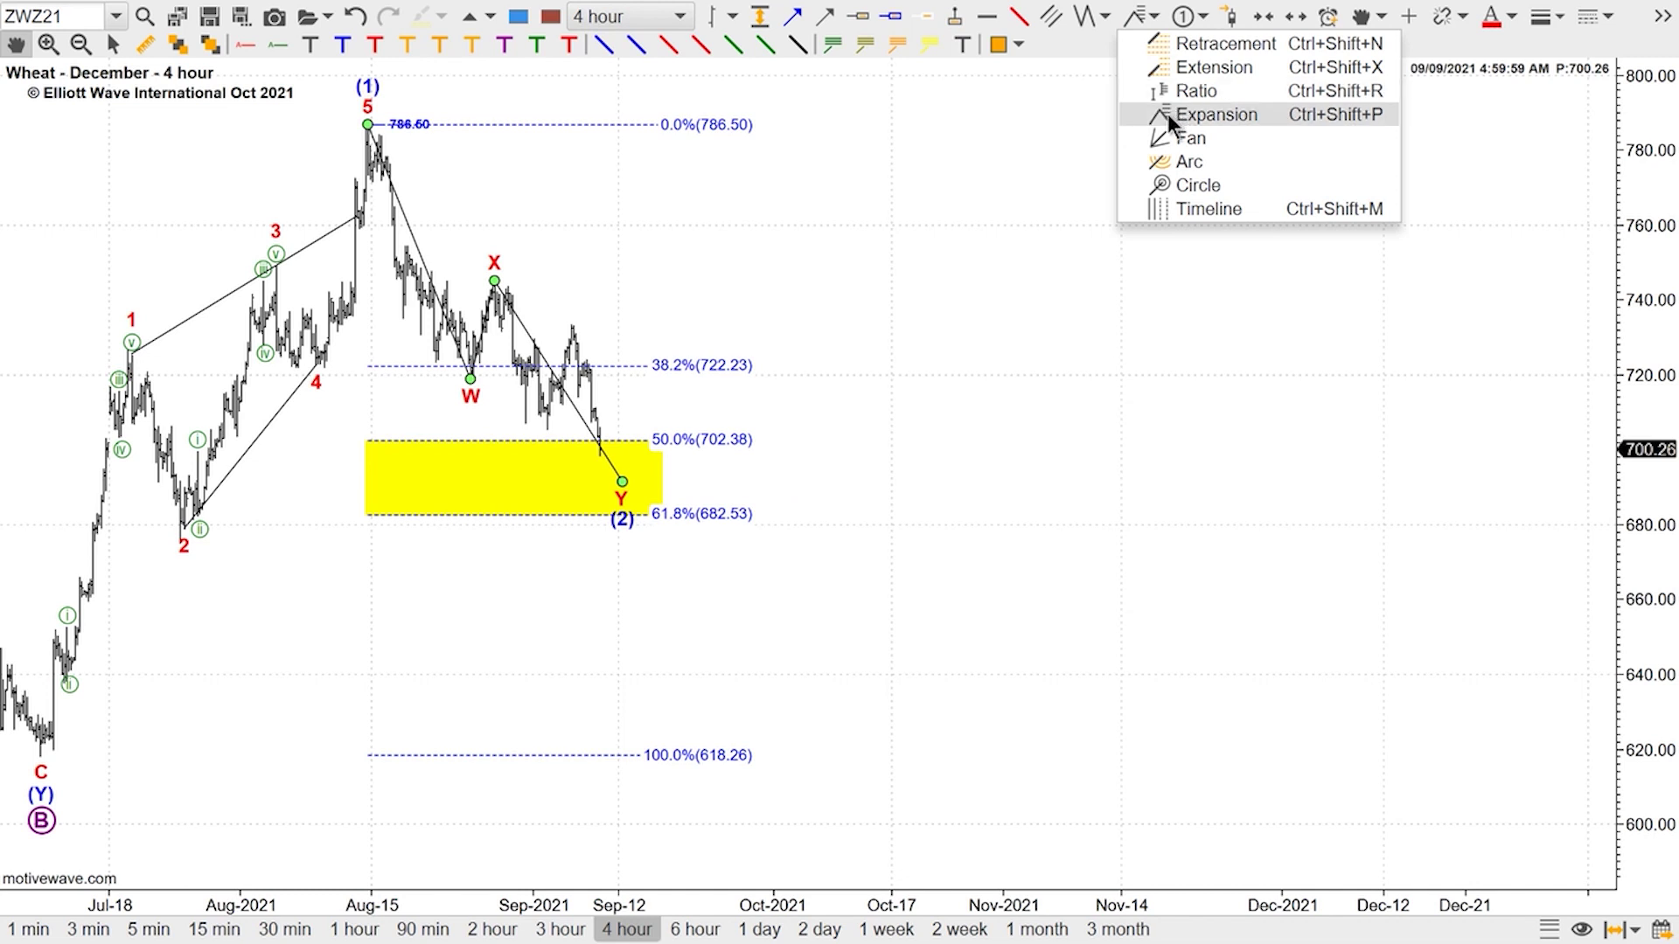
{"action": "right_click", "coordinate": [580, 291]}
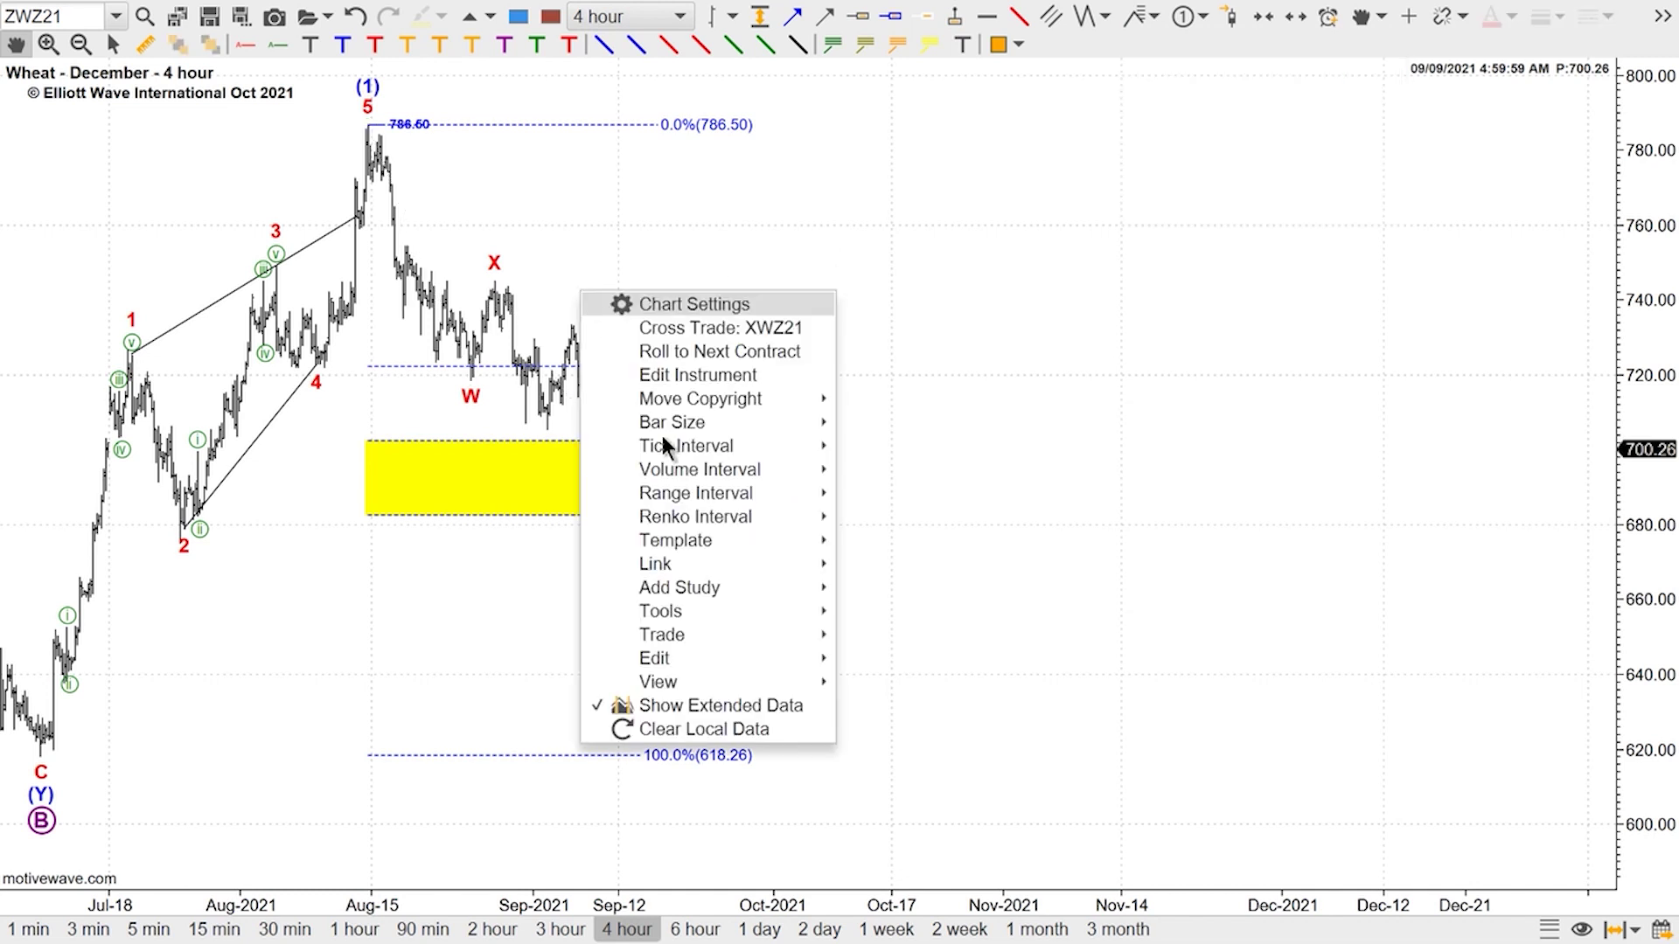
{"action": "mouse_move", "coordinate": [726, 609]}
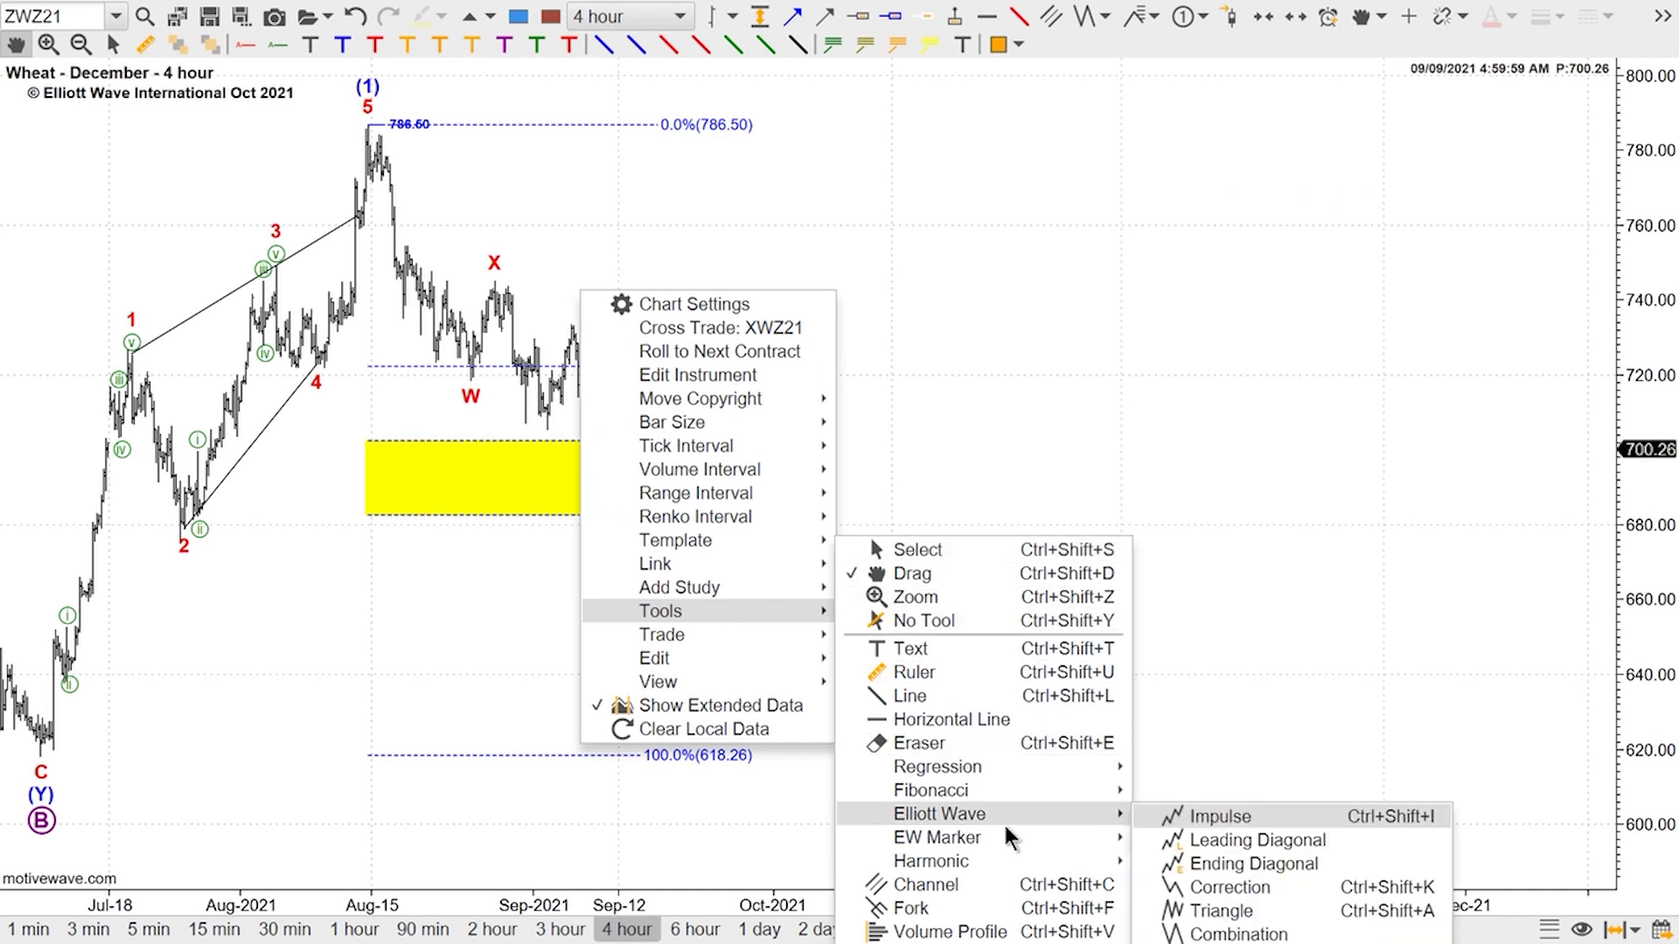
{"action": "mouse_move", "coordinate": [1021, 790]}
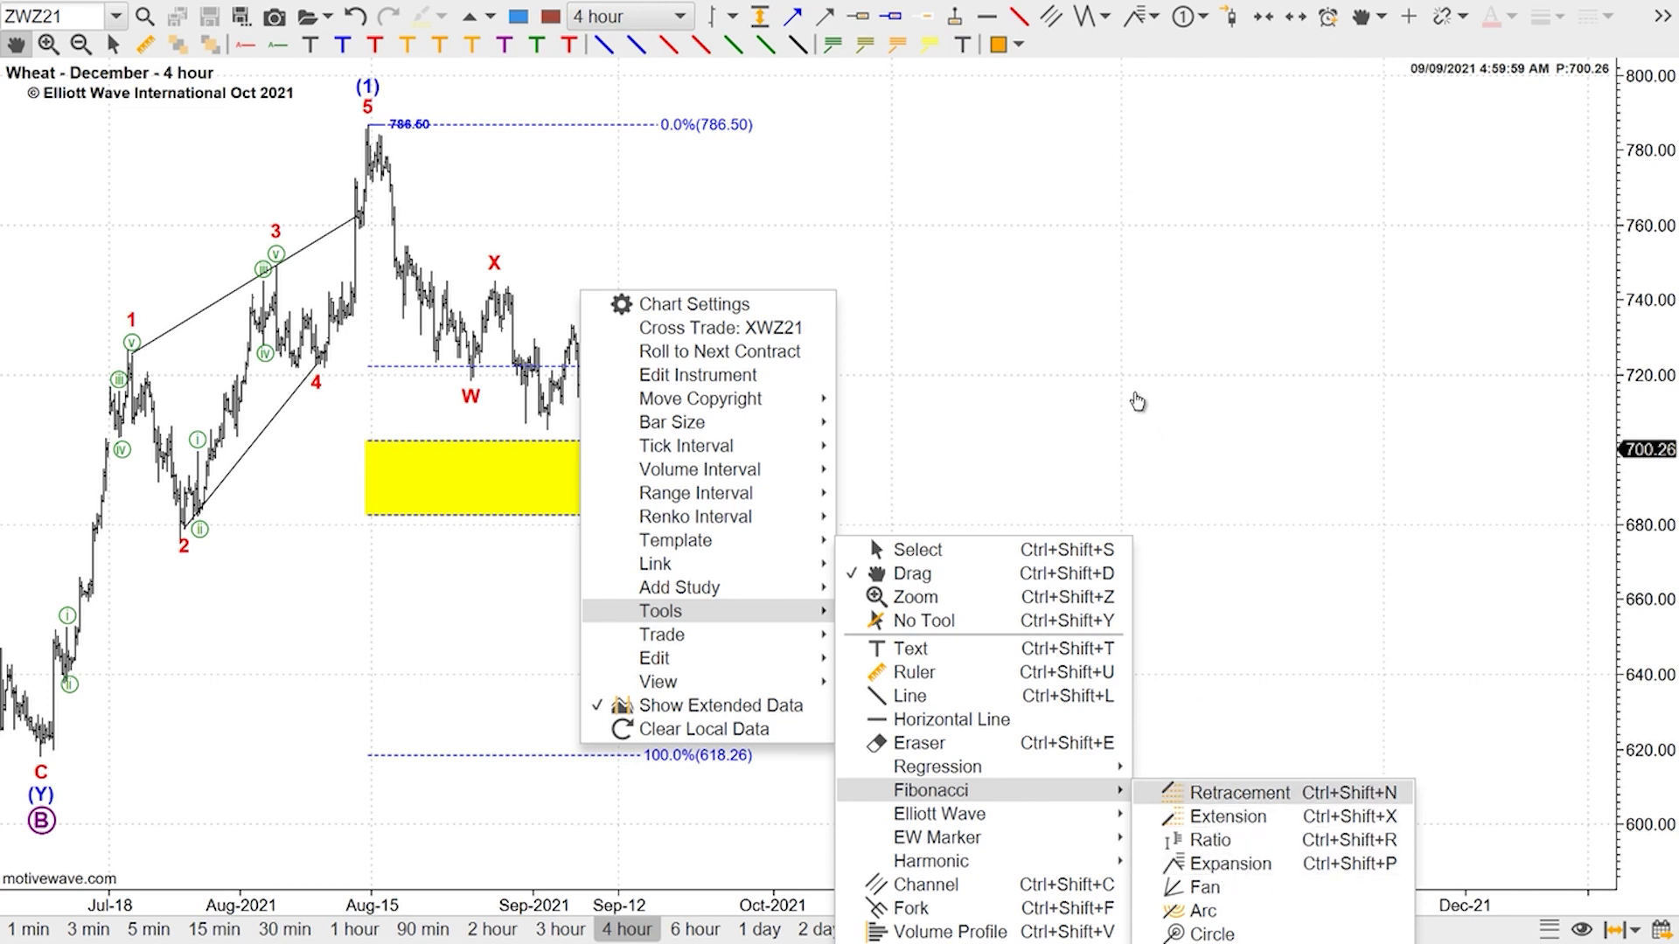
{"action": "left_click", "coordinate": [1156, 20]}
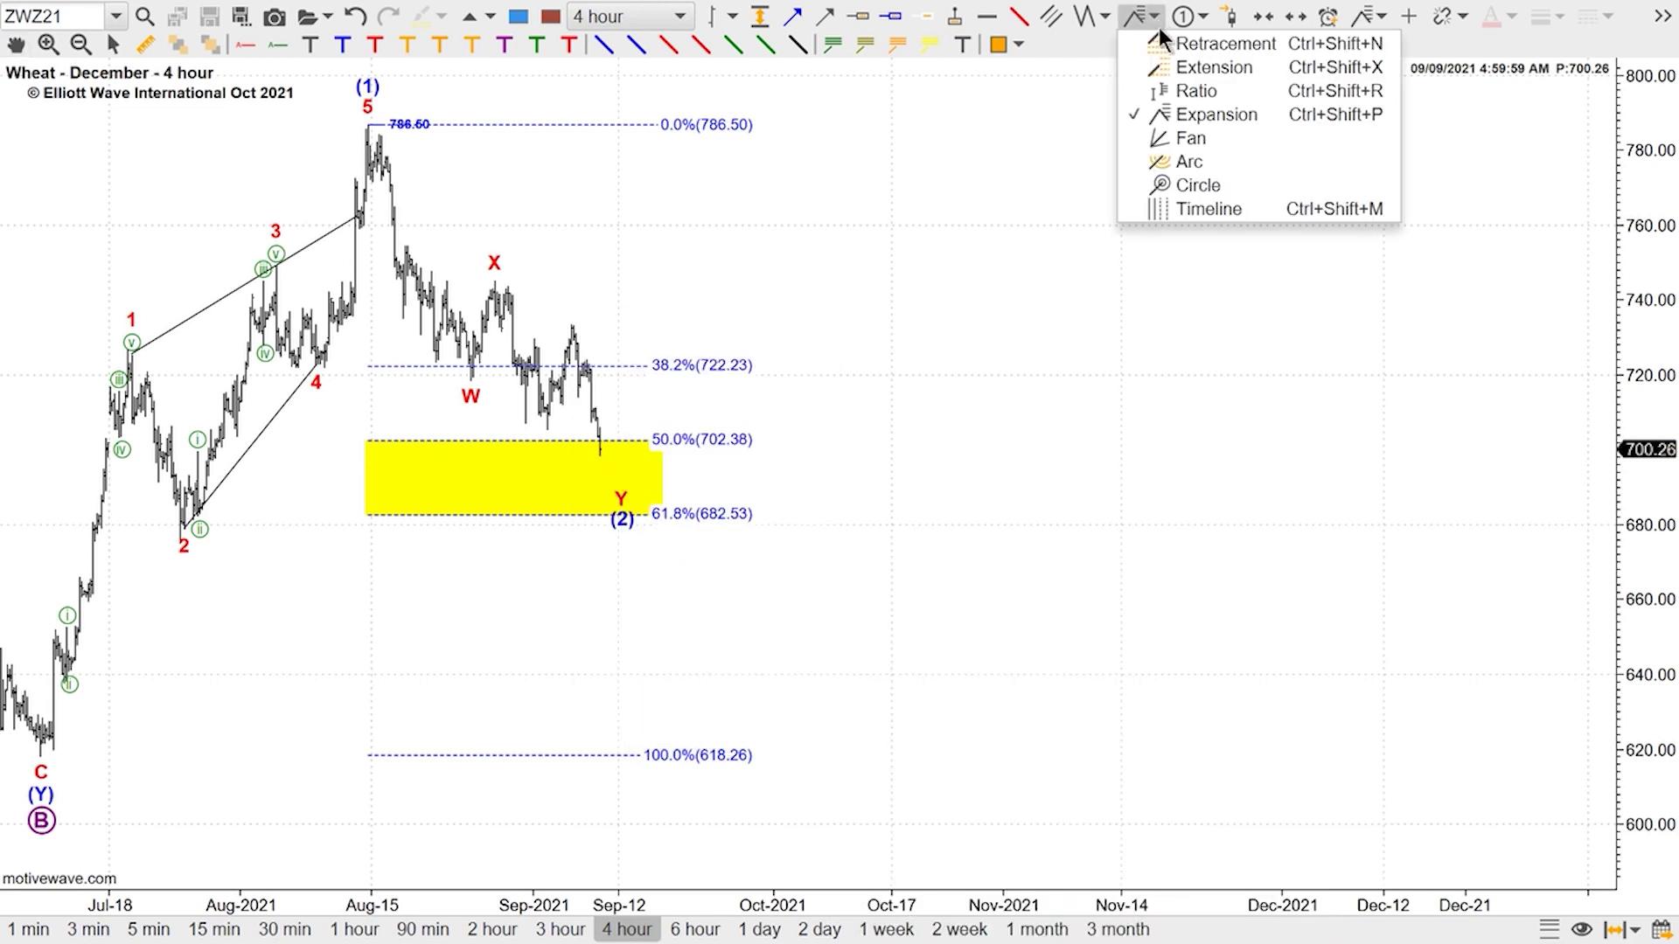
{"action": "left_click", "coordinate": [1180, 115]}
{"action": "left_click", "coordinate": [374, 151]}
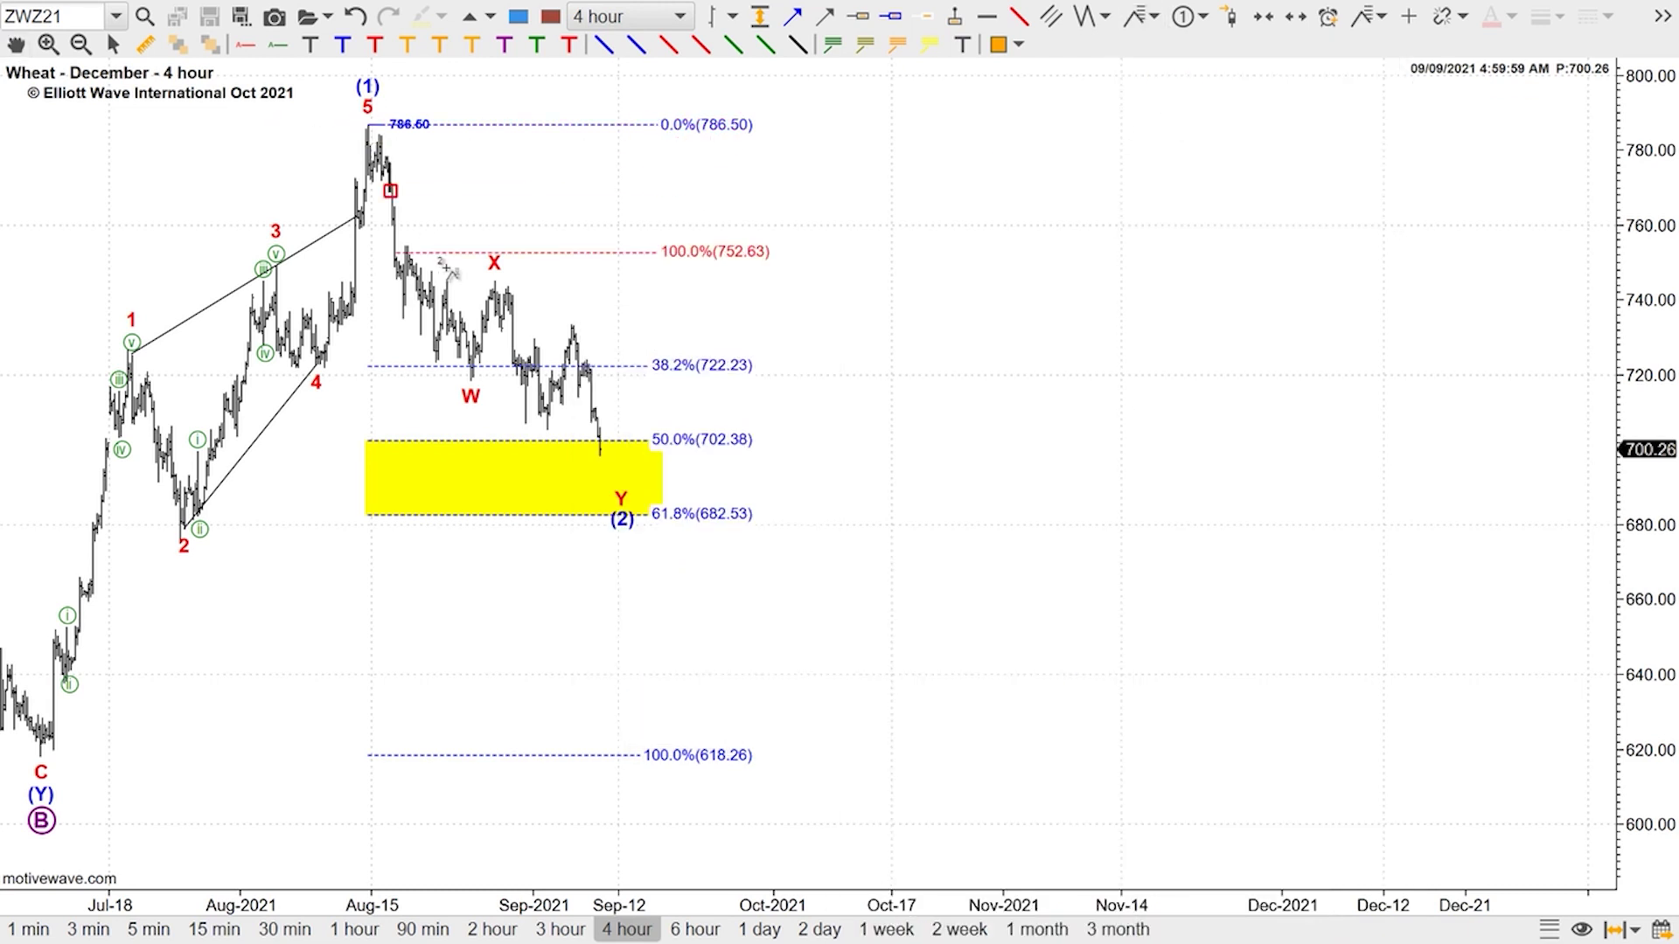
{"action": "left_click", "coordinate": [463, 369]}
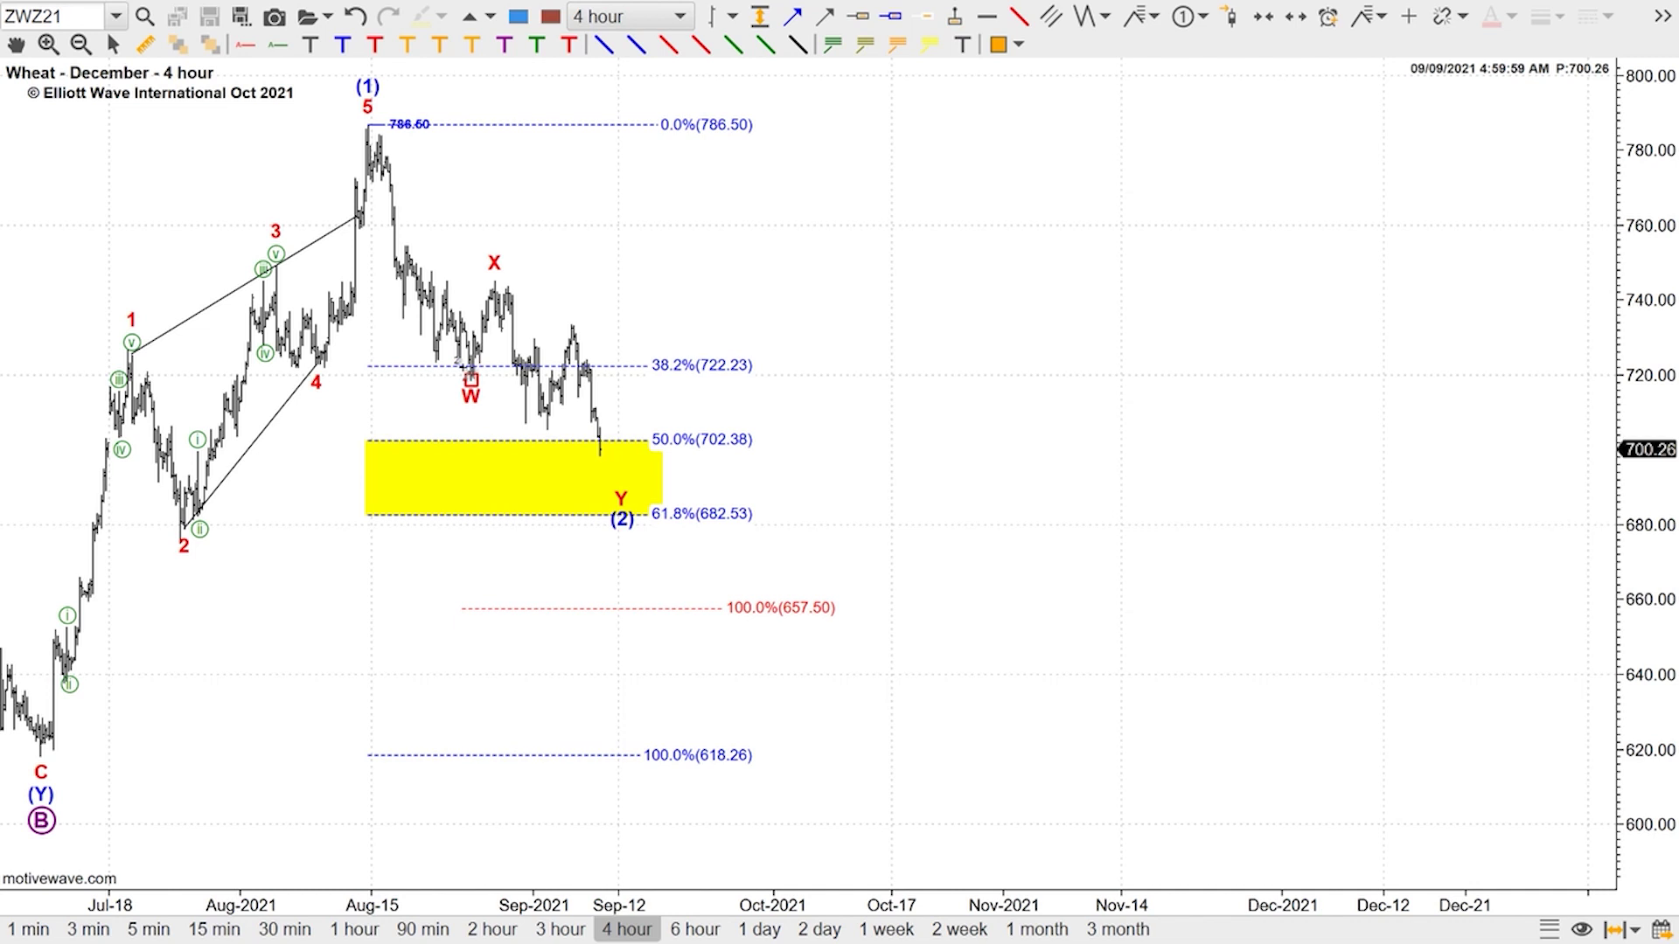
{"action": "left_click", "coordinate": [494, 280]}
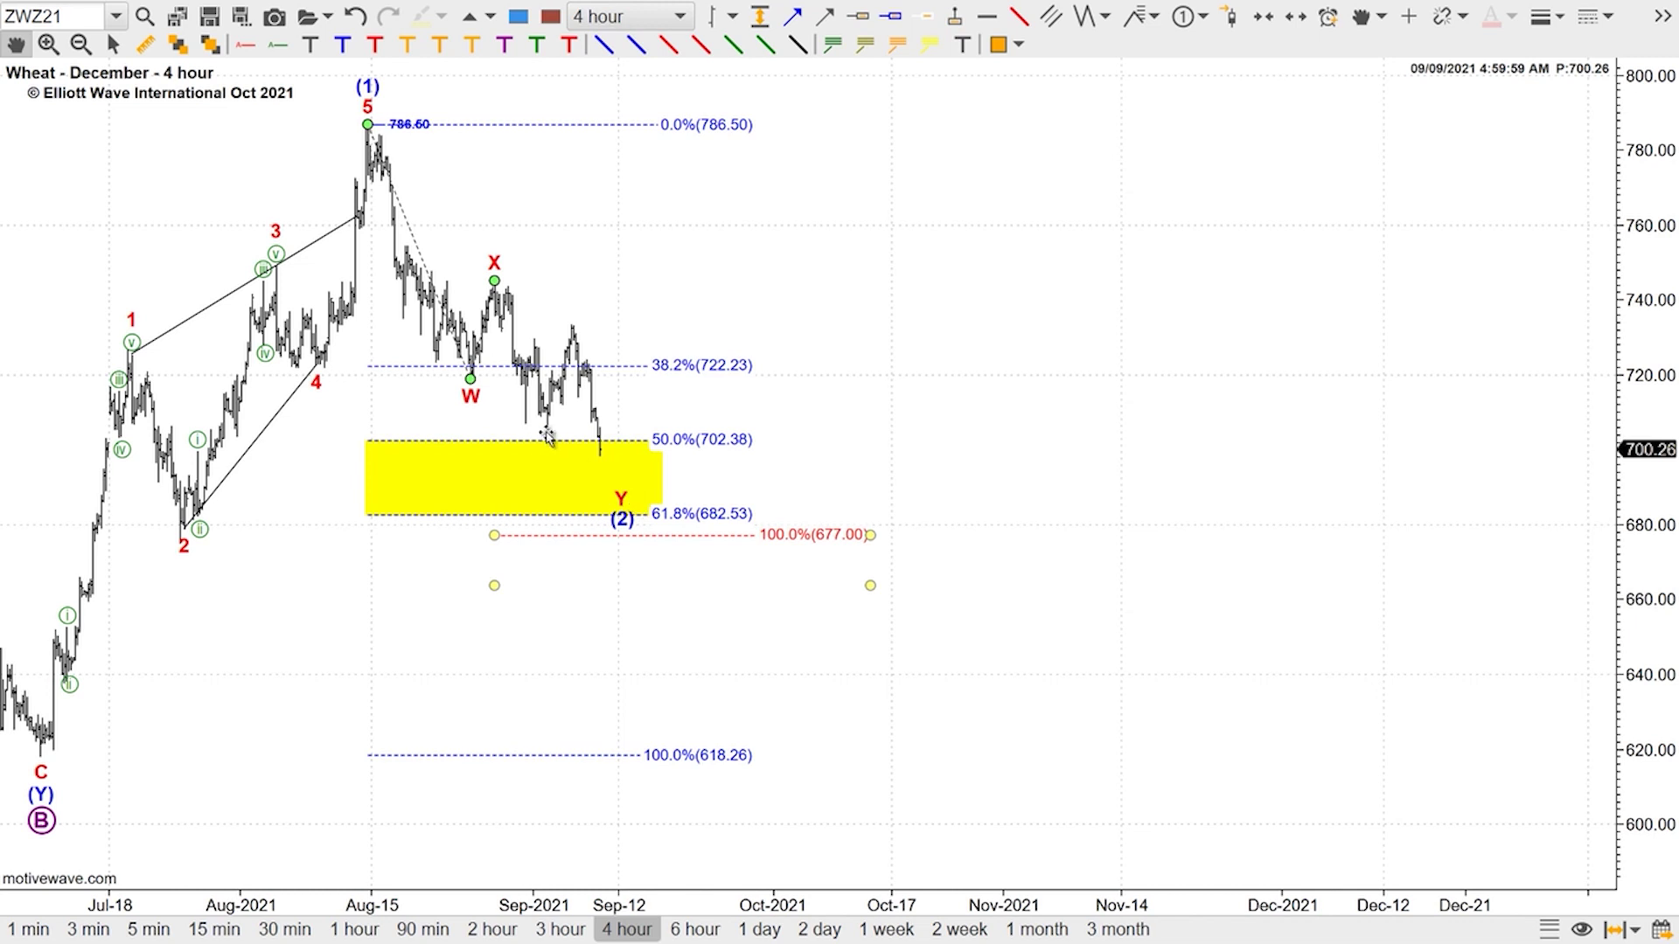
{"action": "left_click", "coordinate": [835, 566]}
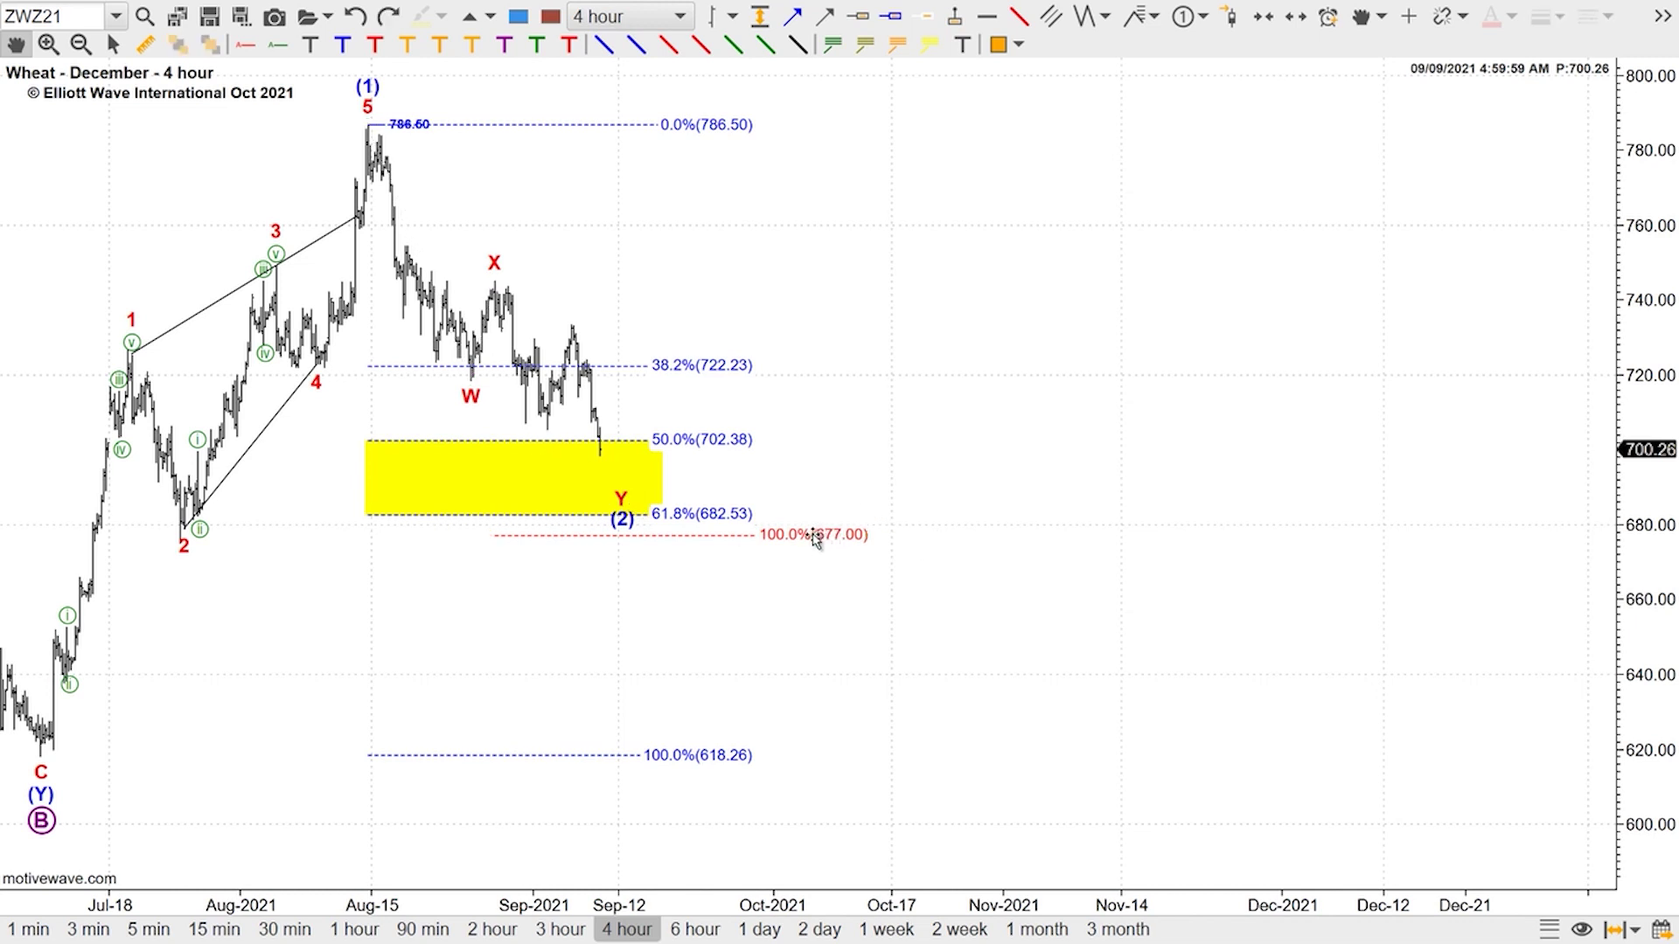
Resize the yellow box to span 682.53–677.00 and mark the 733.26 peak with a horizontal level line
{"action": "left_click", "coordinate": [367, 477]}
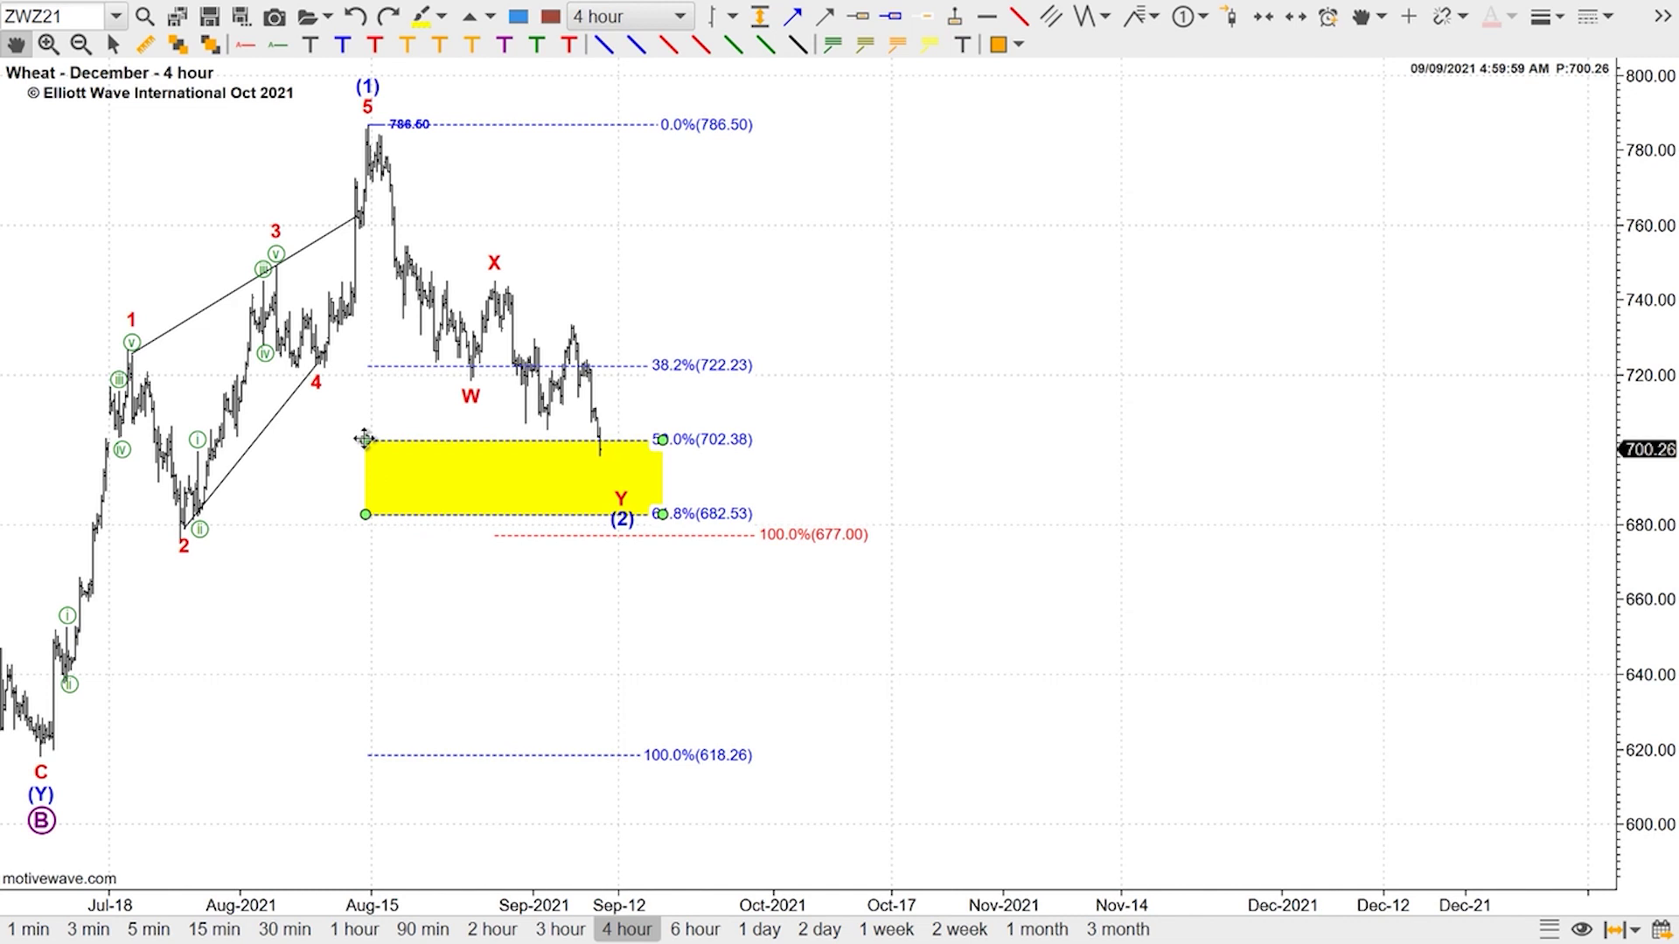
{"action": "left_click_drag", "start_coordinate": [364, 440], "coordinate": [420, 479]}
{"action": "mouse_move", "coordinate": [507, 531]}
{"action": "left_mouse_down"}
{"action": "mouse_move", "coordinate": [701, 547]}
{"action": "mouse_move", "coordinate": [753, 531]}
{"action": "mouse_move", "coordinate": [495, 537]}
{"action": "left_mouse_up"}
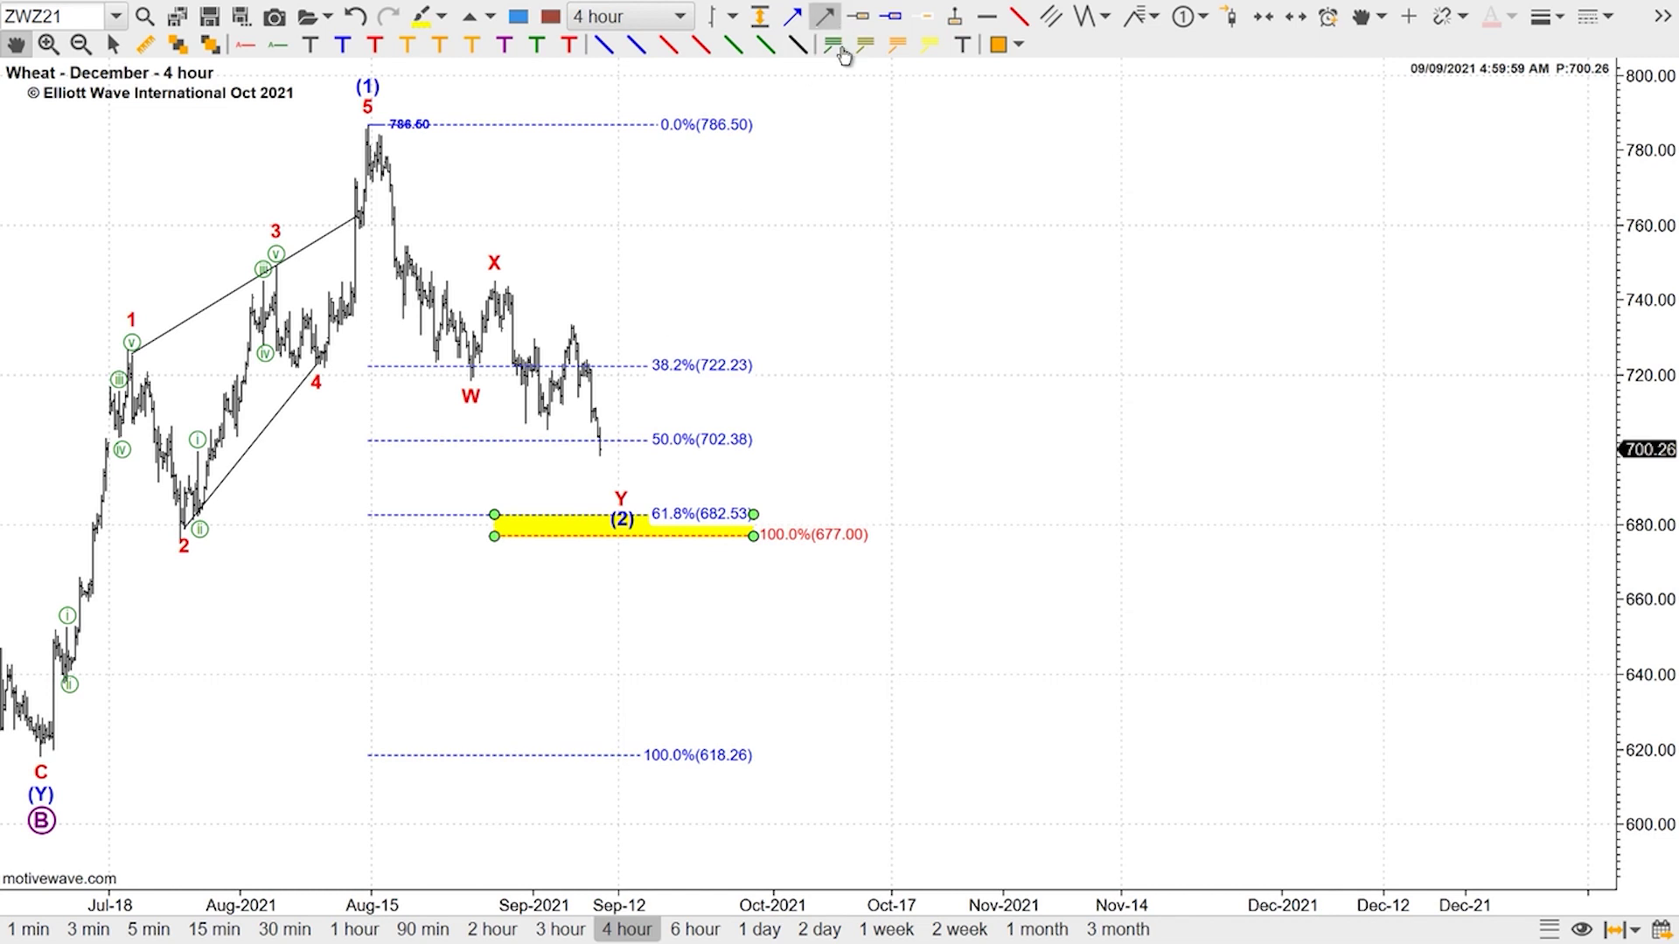
{"action": "left_click", "coordinate": [893, 17]}
{"action": "left_click", "coordinate": [570, 324]}
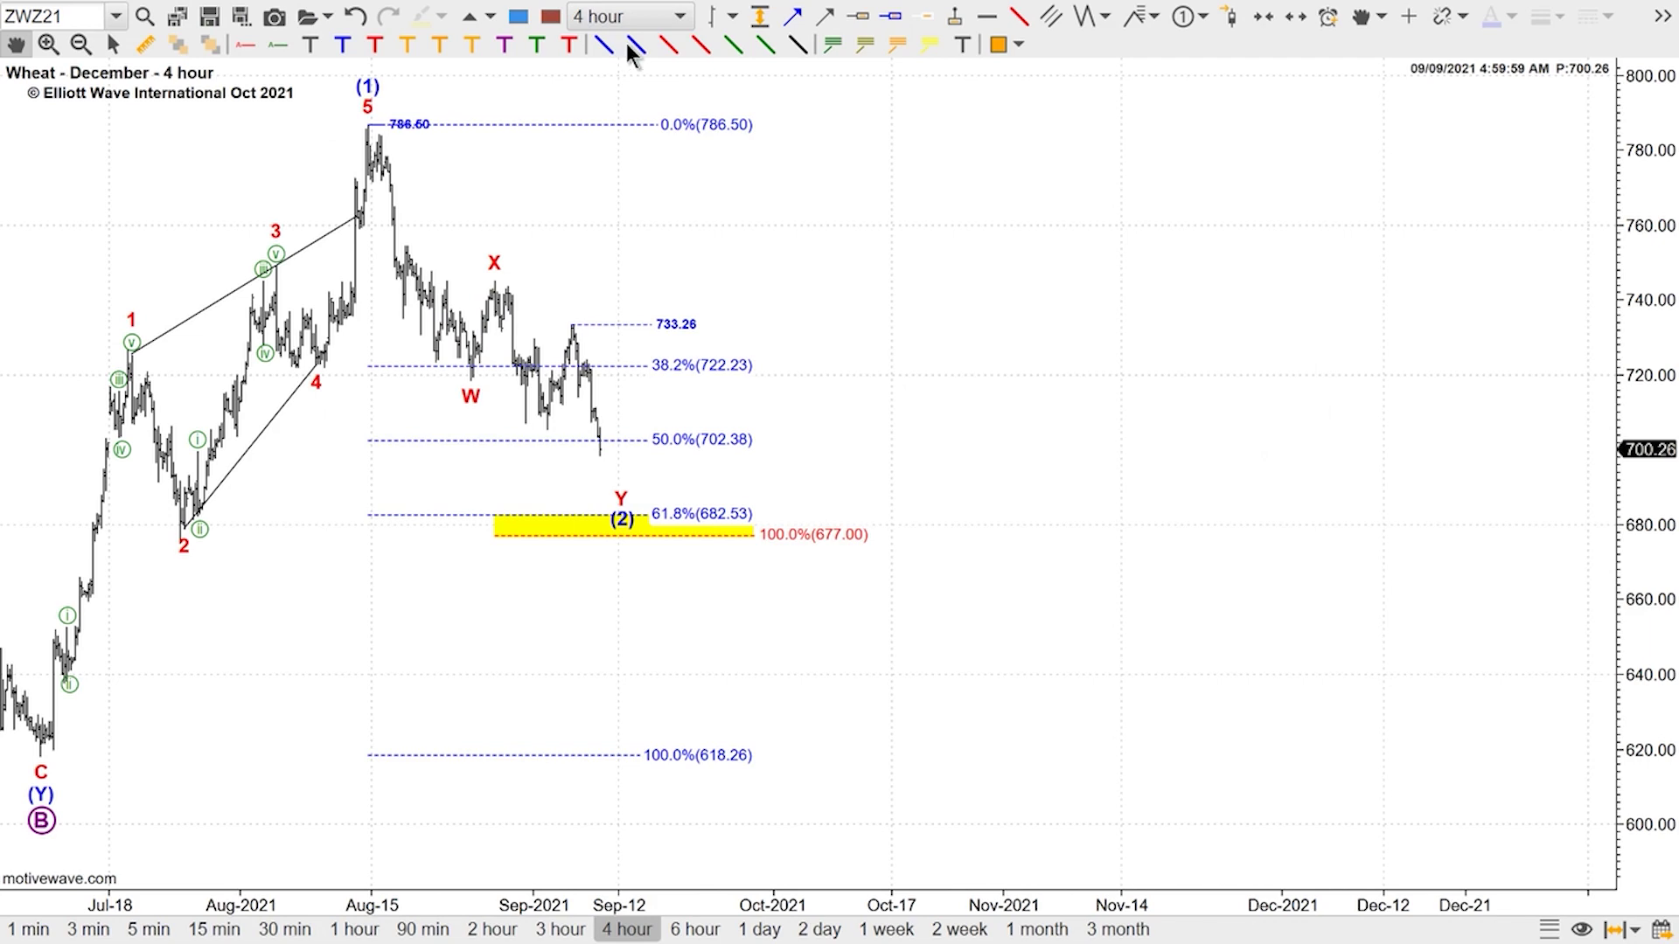
Switch the chart to 1-hour bars and pan to show wave (1) through (2)
{"action": "left_click", "coordinate": [657, 26]}
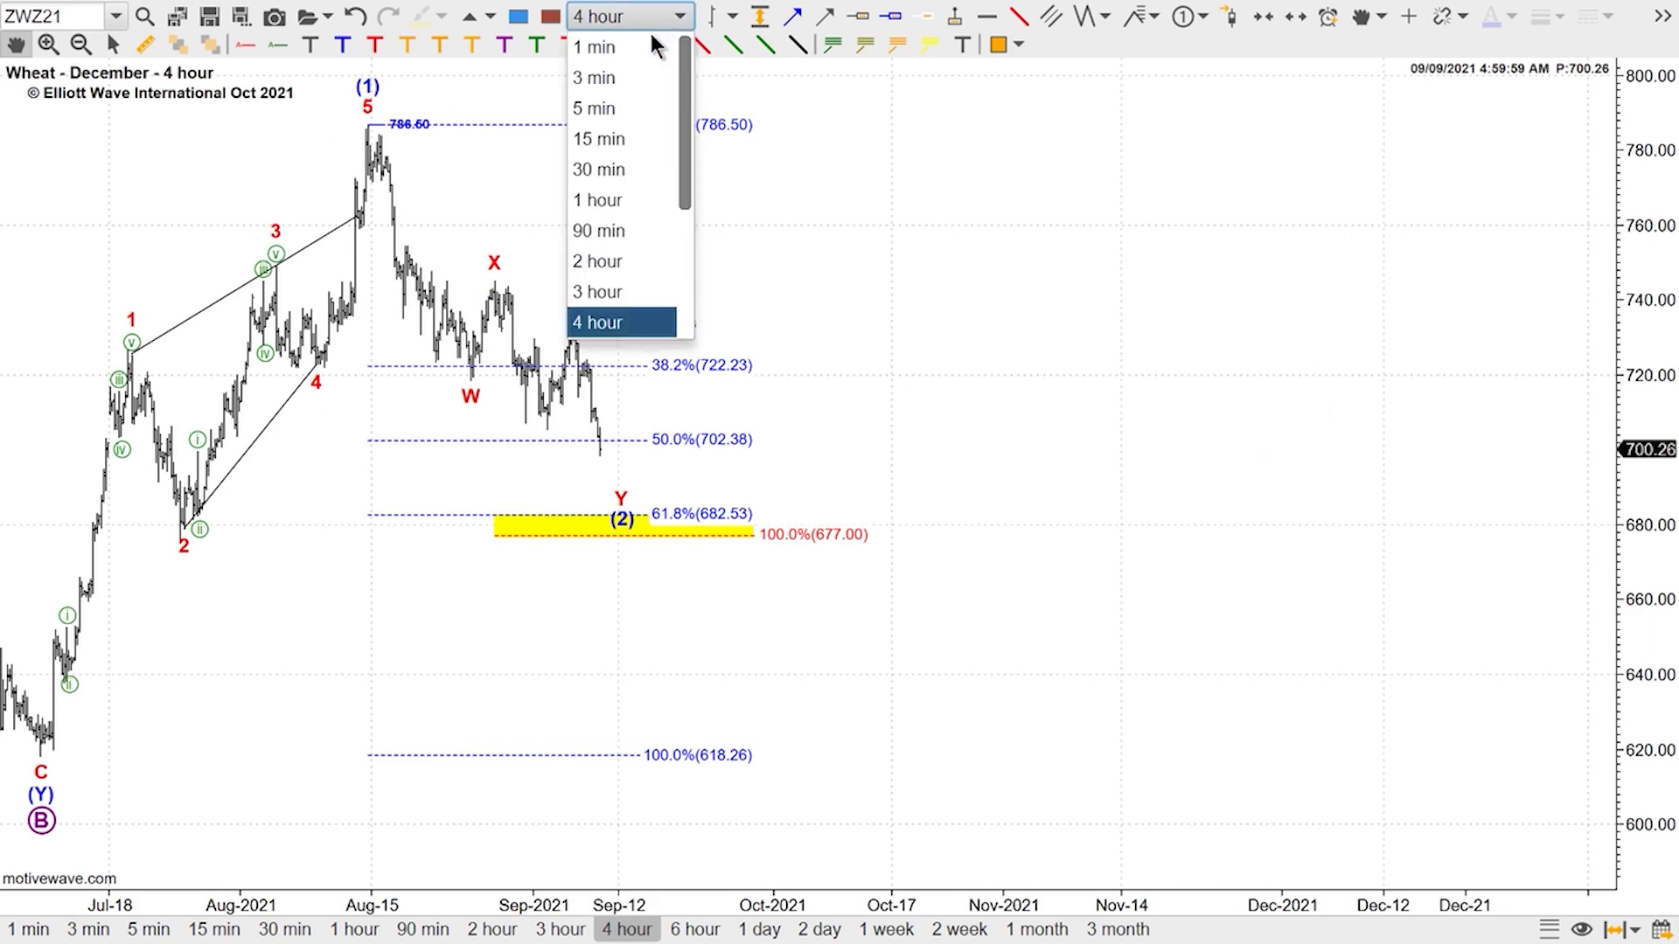
{"action": "left_click", "coordinate": [628, 197]}
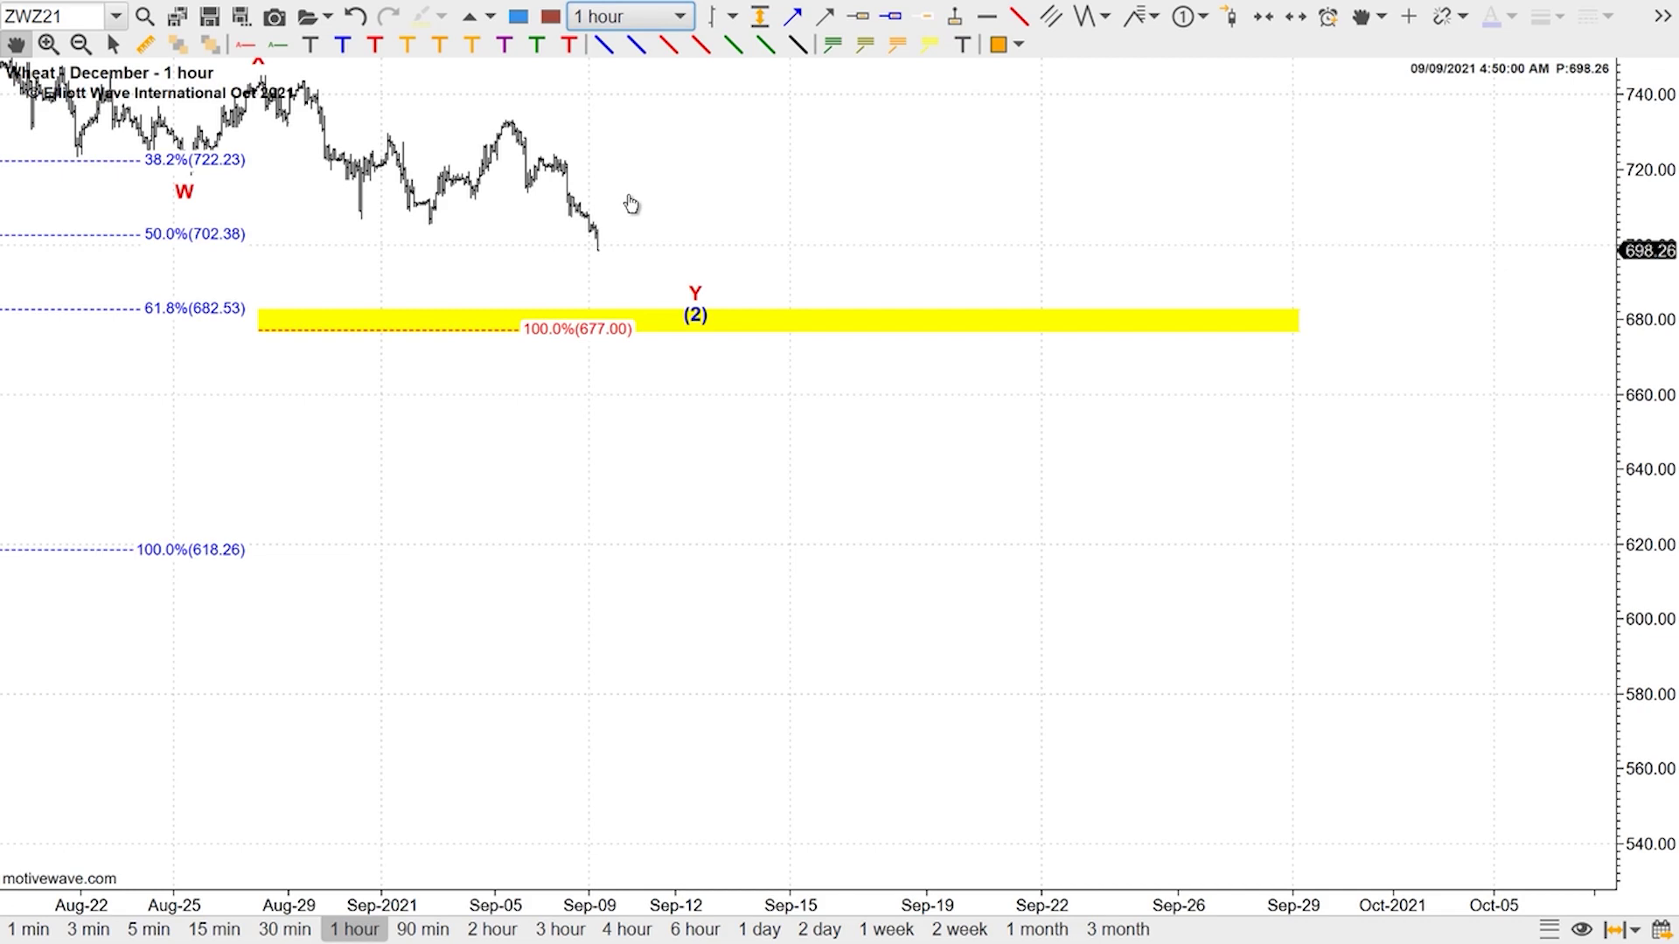
{"action": "left_click_drag", "start_coordinate": [420, 401], "coordinate": [631, 375]}
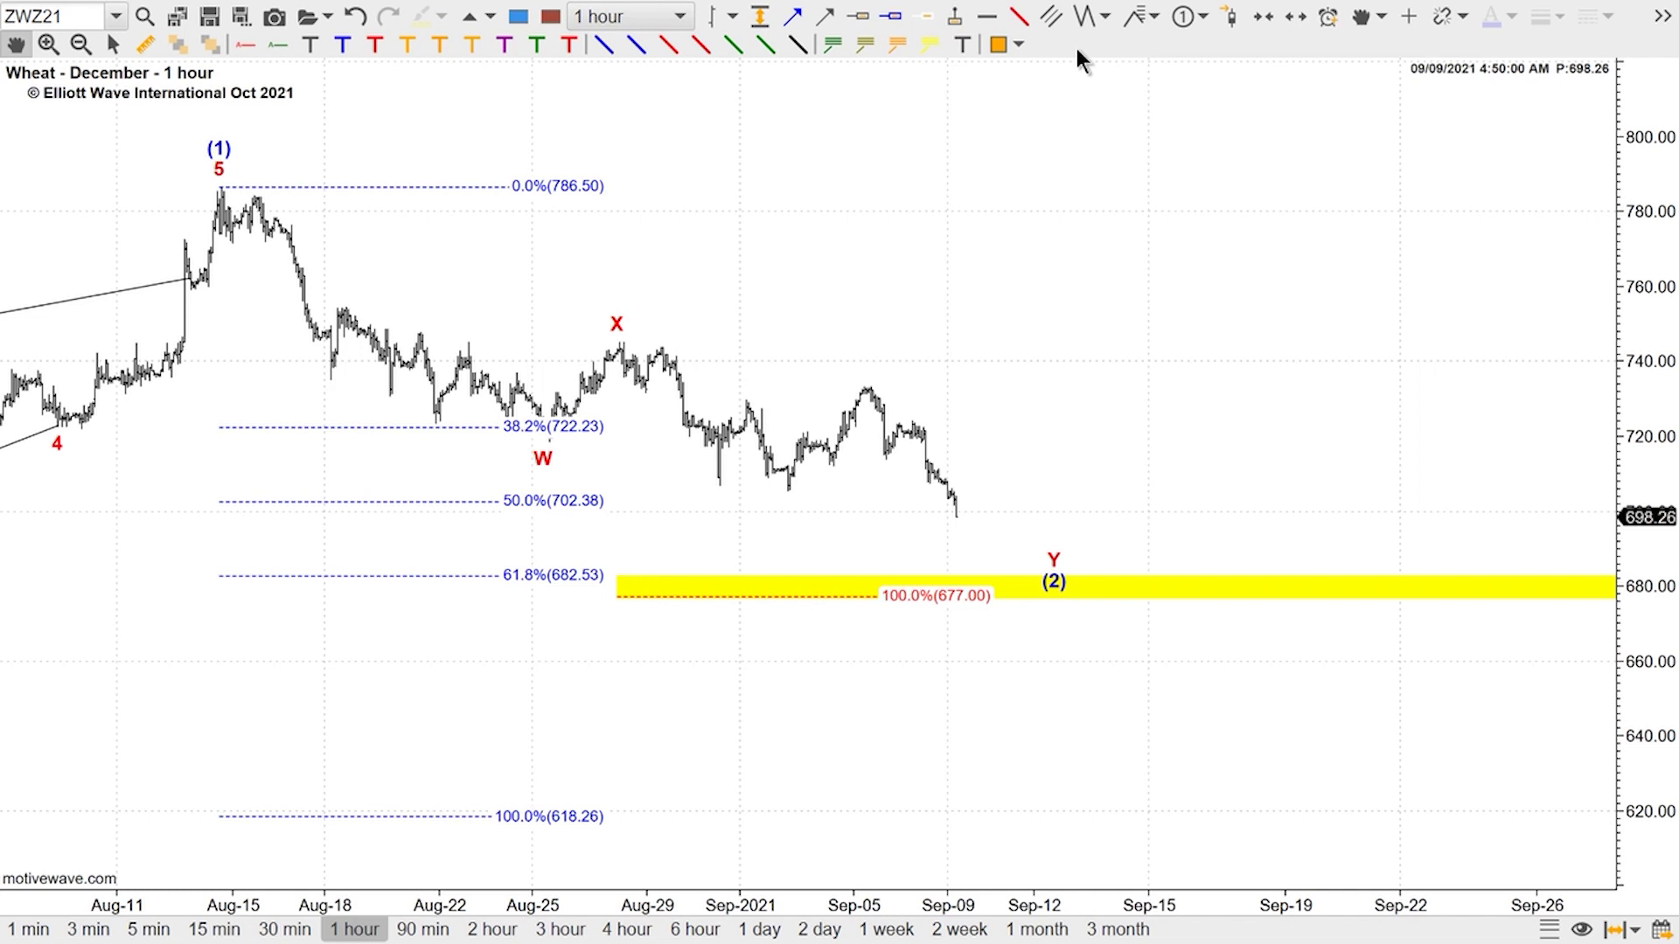
Draw an a-b-c correction from the X high through the early-September low and Sep-05 high
{"action": "left_click", "coordinate": [1105, 16]}
{"action": "left_click", "coordinate": [1137, 114]}
{"action": "left_click", "coordinate": [620, 339]}
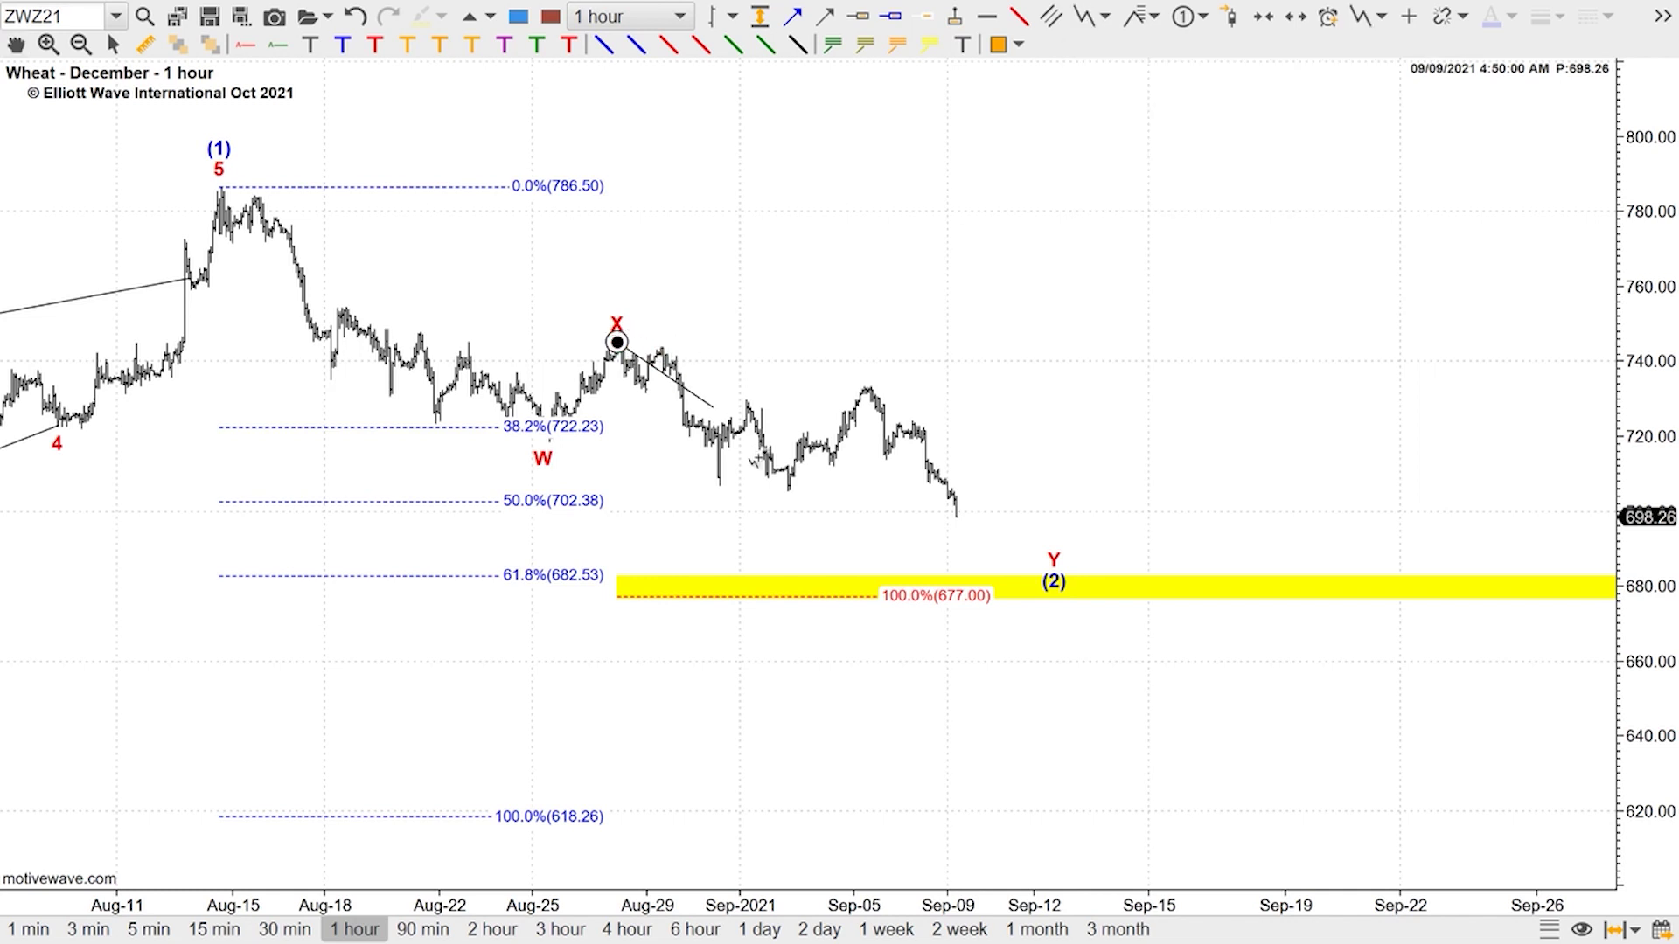
{"action": "left_click", "coordinate": [786, 479]}
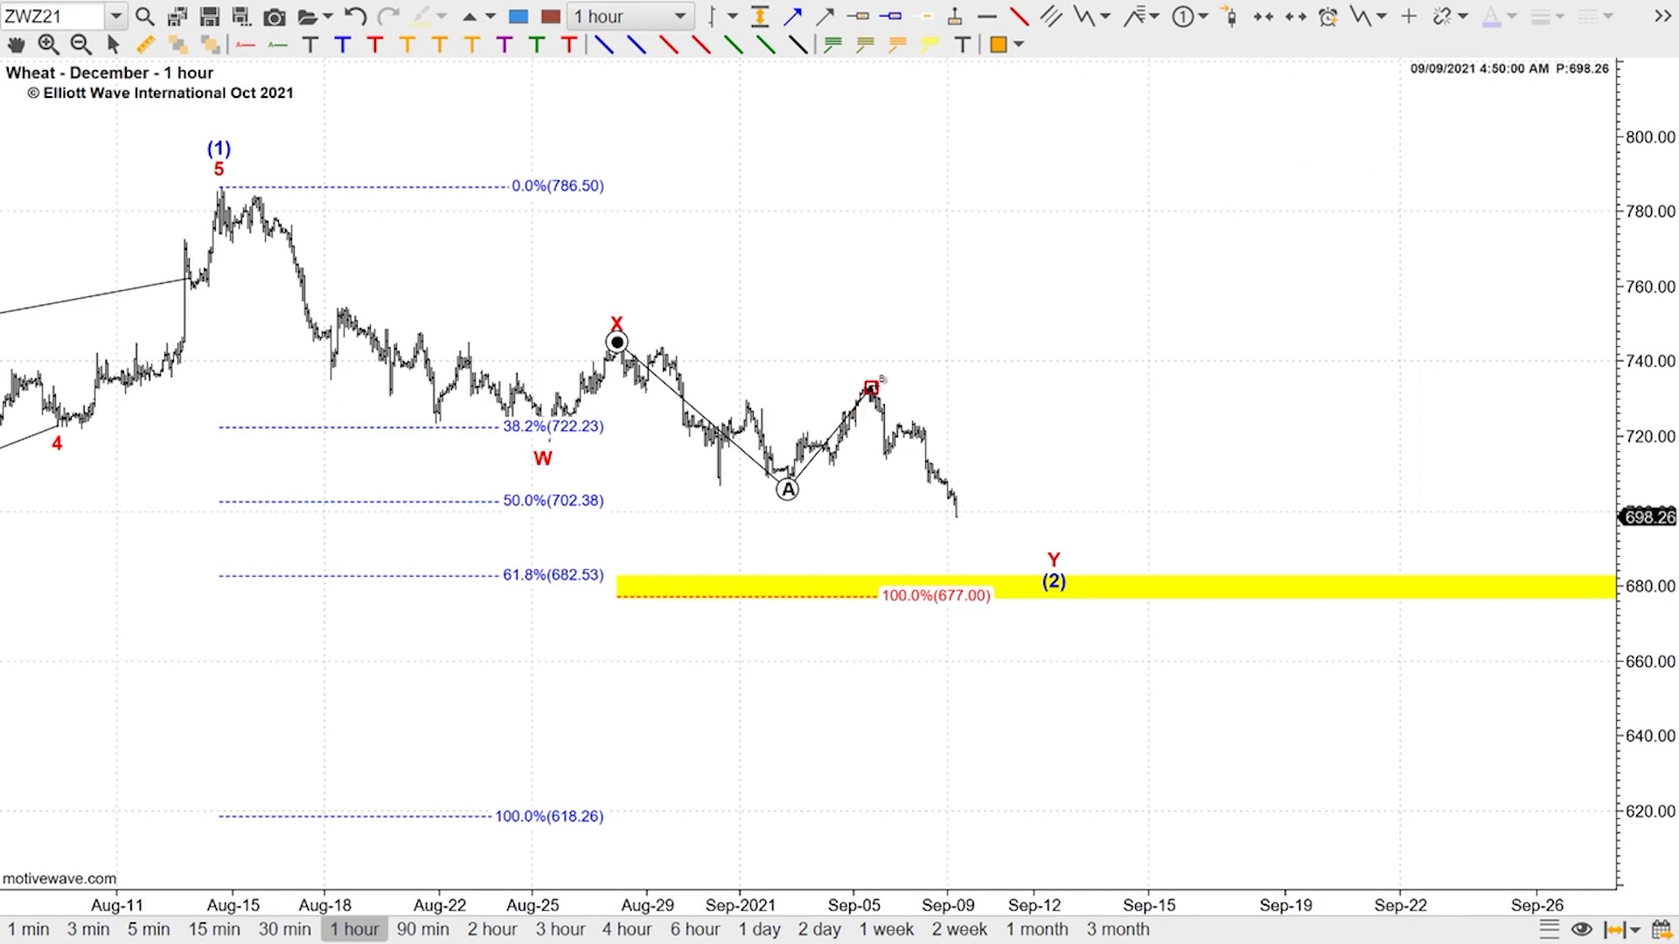
{"action": "left_click", "coordinate": [870, 386]}
{"action": "left_click", "coordinate": [1054, 543]}
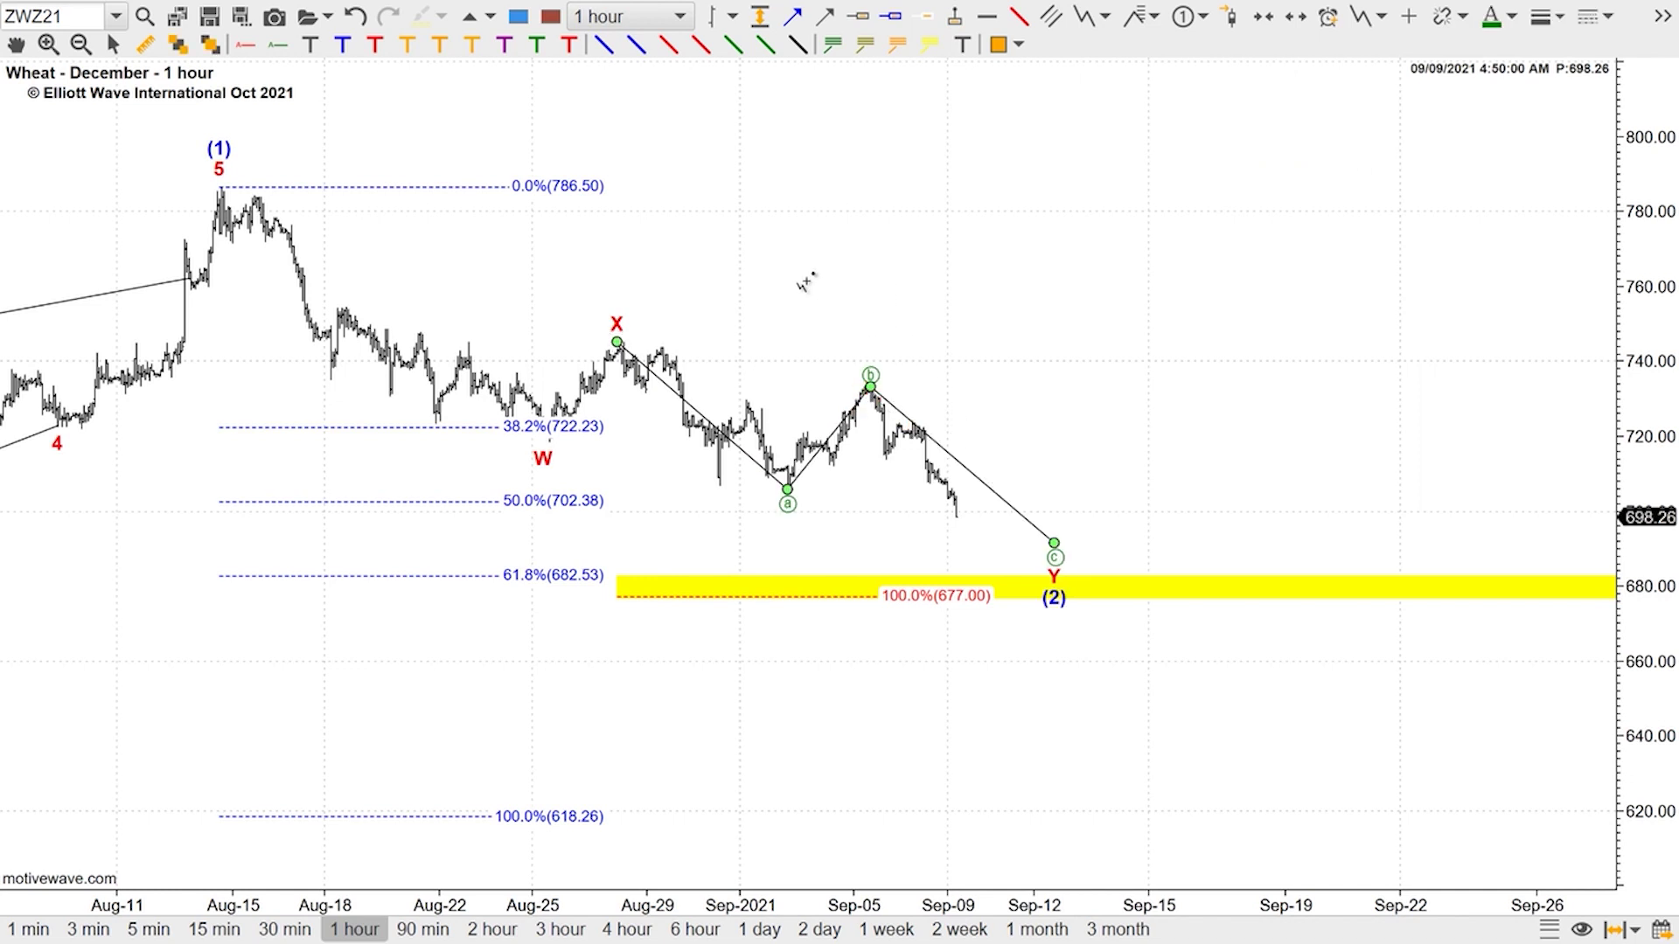
Draw an (i)–(v) impulse from the X high down to wave a
{"action": "left_click", "coordinate": [1105, 16]}
{"action": "left_click", "coordinate": [1087, 45]}
{"action": "left_click", "coordinate": [618, 342]}
{"action": "left_click", "coordinate": [644, 385]}
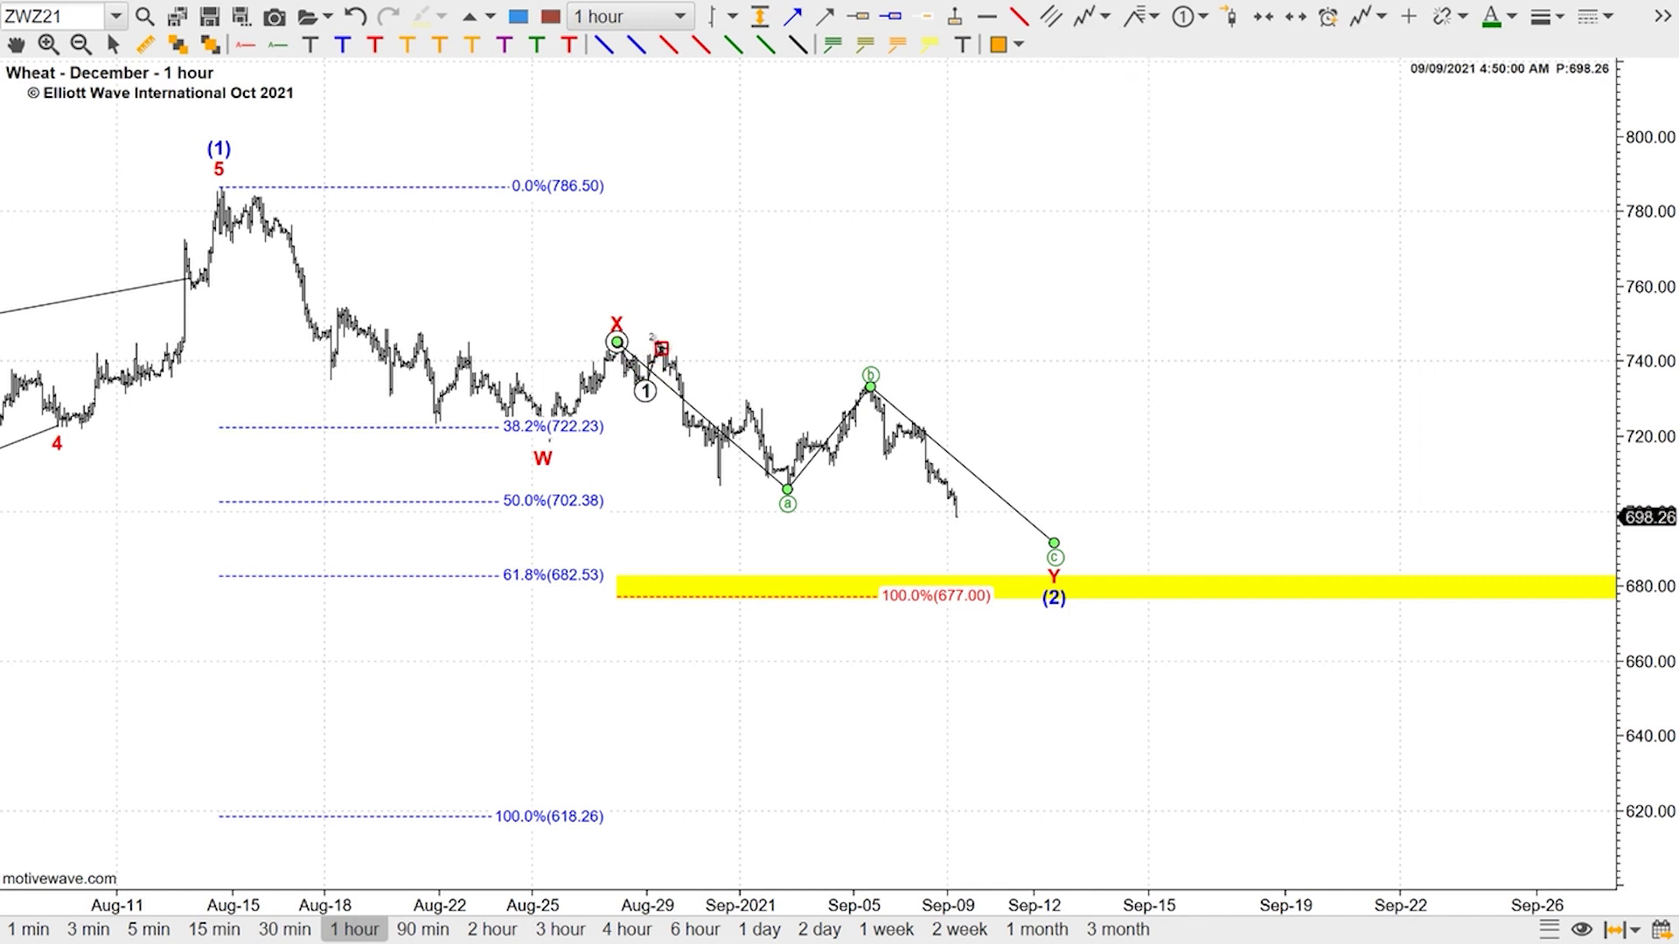
{"action": "left_click", "coordinate": [661, 348]}
{"action": "left_click", "coordinate": [719, 477]}
{"action": "left_click", "coordinate": [745, 401]}
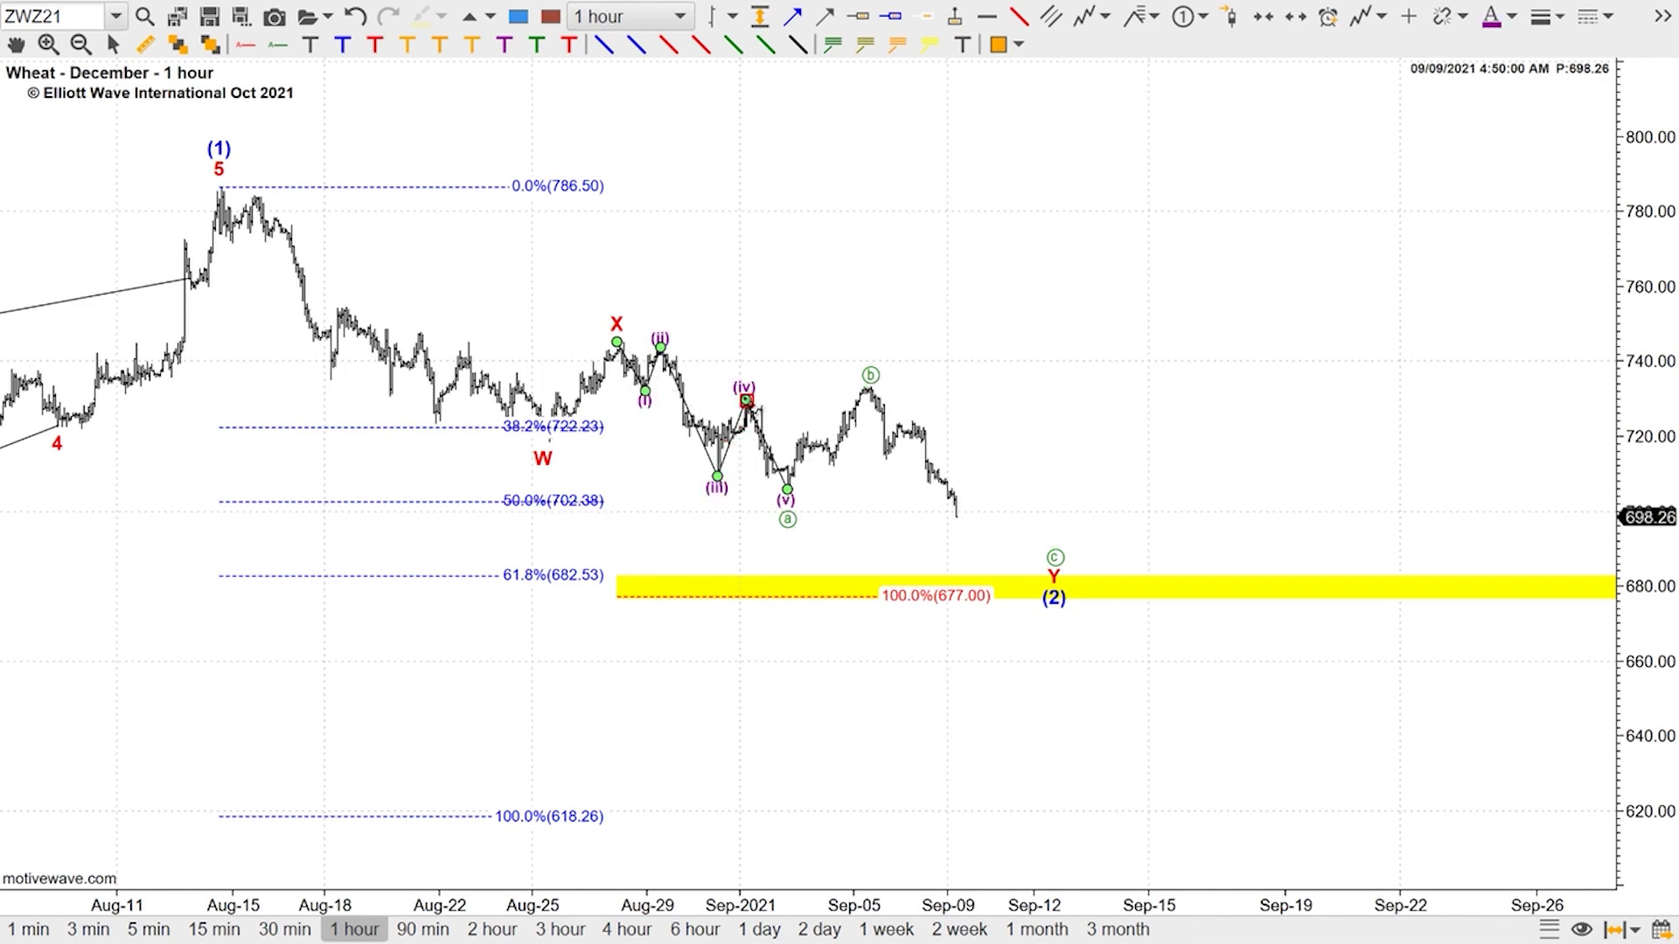
Draw an (a)-(b)-(c) corrective wave from the a low up to the b high
{"action": "left_click", "coordinate": [1106, 16]}
{"action": "left_click", "coordinate": [1128, 118]}
{"action": "left_click", "coordinate": [787, 490]}
{"action": "left_click", "coordinate": [803, 418]}
{"action": "left_click", "coordinate": [833, 465]}
{"action": "left_click", "coordinate": [870, 386]}
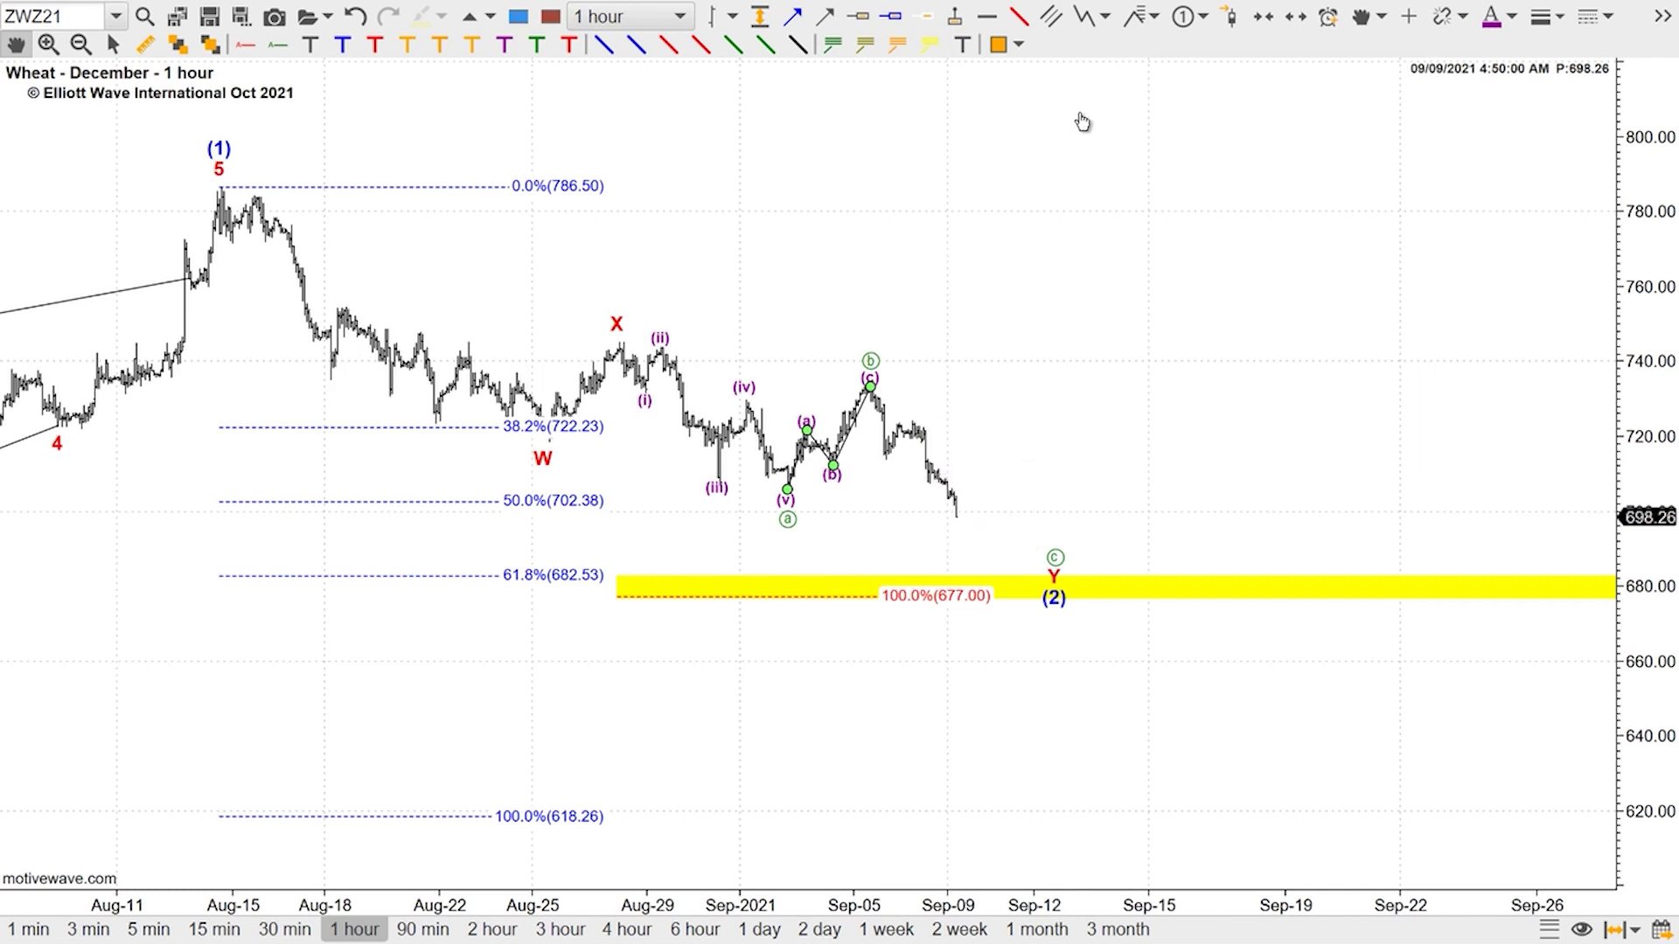
Draw an impulse from the (c) high down to the latest bar, relabelled at (i)–(v) degree
{"action": "left_click", "coordinate": [1104, 16]}
{"action": "left_click", "coordinate": [1124, 38]}
{"action": "left_click", "coordinate": [871, 386]}
{"action": "left_click", "coordinate": [885, 457]}
{"action": "left_click", "coordinate": [912, 420]}
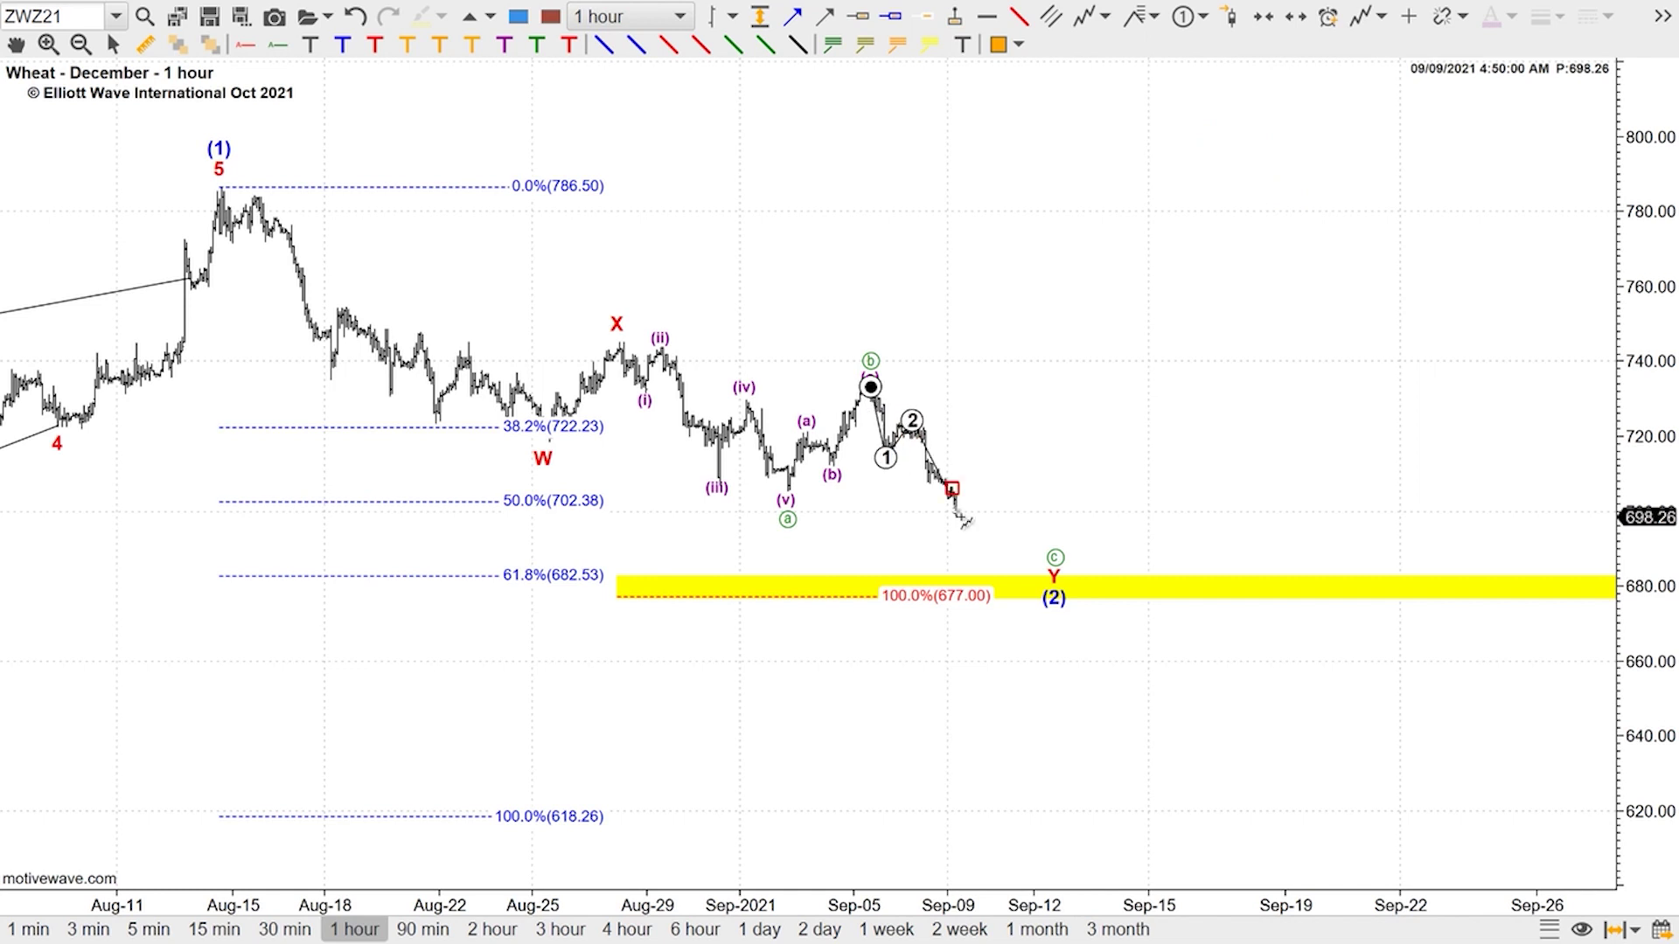
{"action": "left_click", "coordinate": [972, 537]}
{"action": "left_click", "coordinate": [1008, 508]}
{"action": "left_click", "coordinate": [1023, 580]}
{"action": "key", "text": "Delete"}
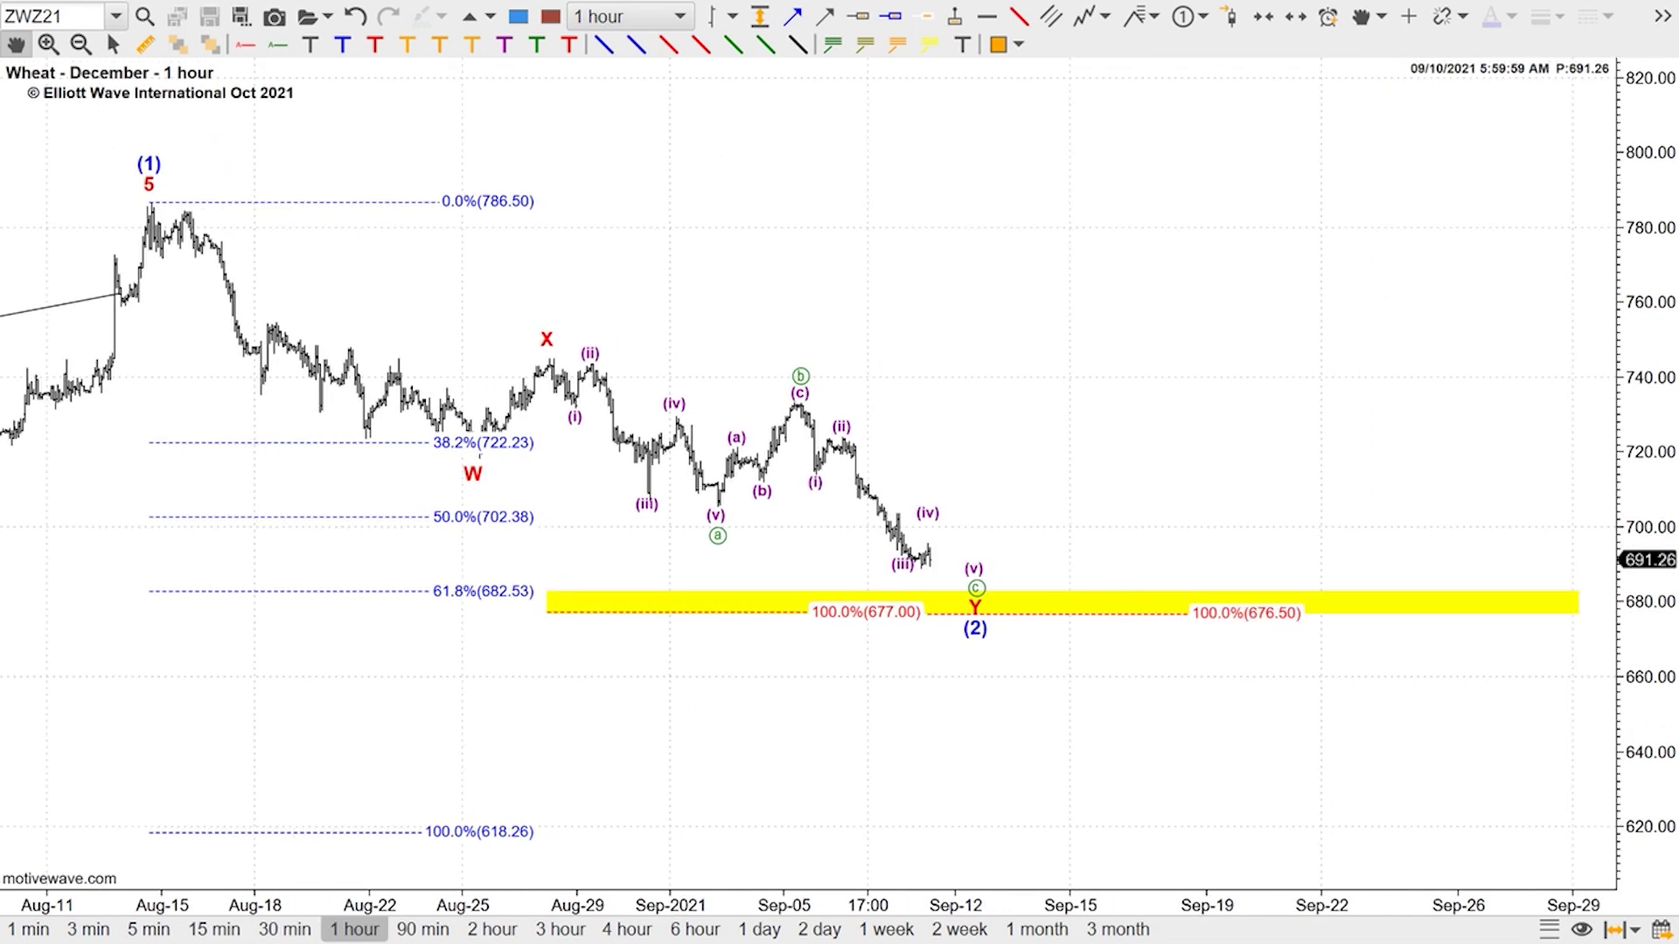
Lower wave (iv) to about 695 and move the Y/(2) end into the yellow zone
{"action": "left_click", "coordinate": [896, 564]}
{"action": "left_click_drag", "start_coordinate": [928, 526], "coordinate": [929, 544]}
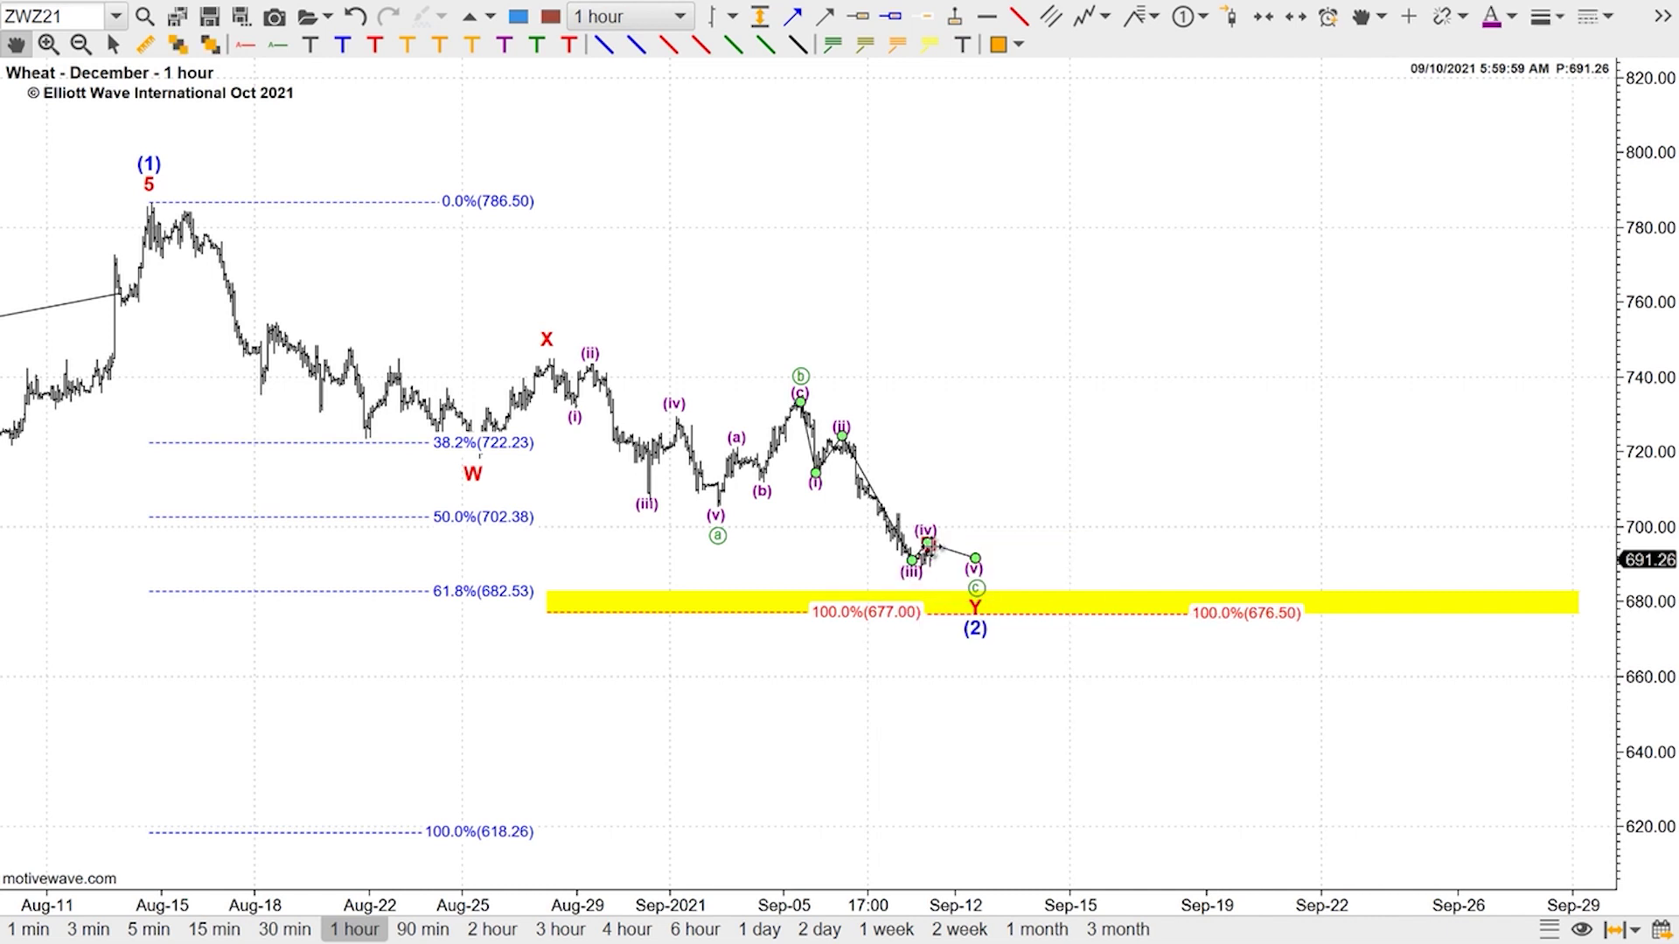
{"action": "left_click", "coordinate": [975, 559]}
{"action": "left_click_drag", "start_coordinate": [975, 560], "coordinate": [953, 666]}
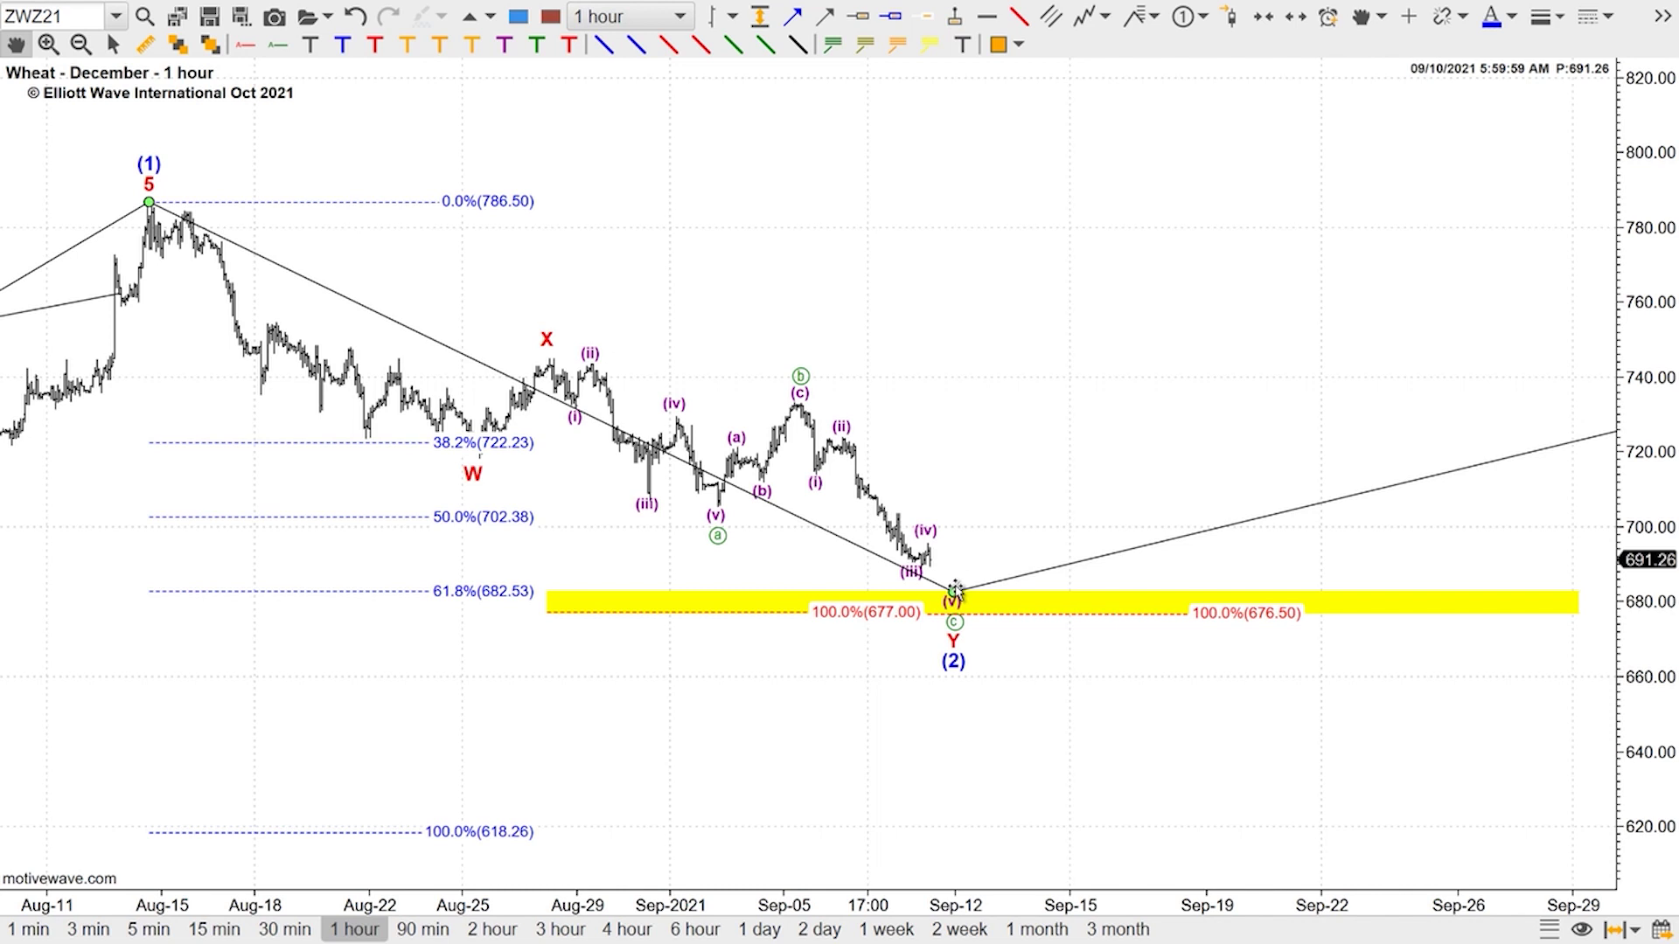
{"action": "mouse_move", "coordinate": [816, 484]}
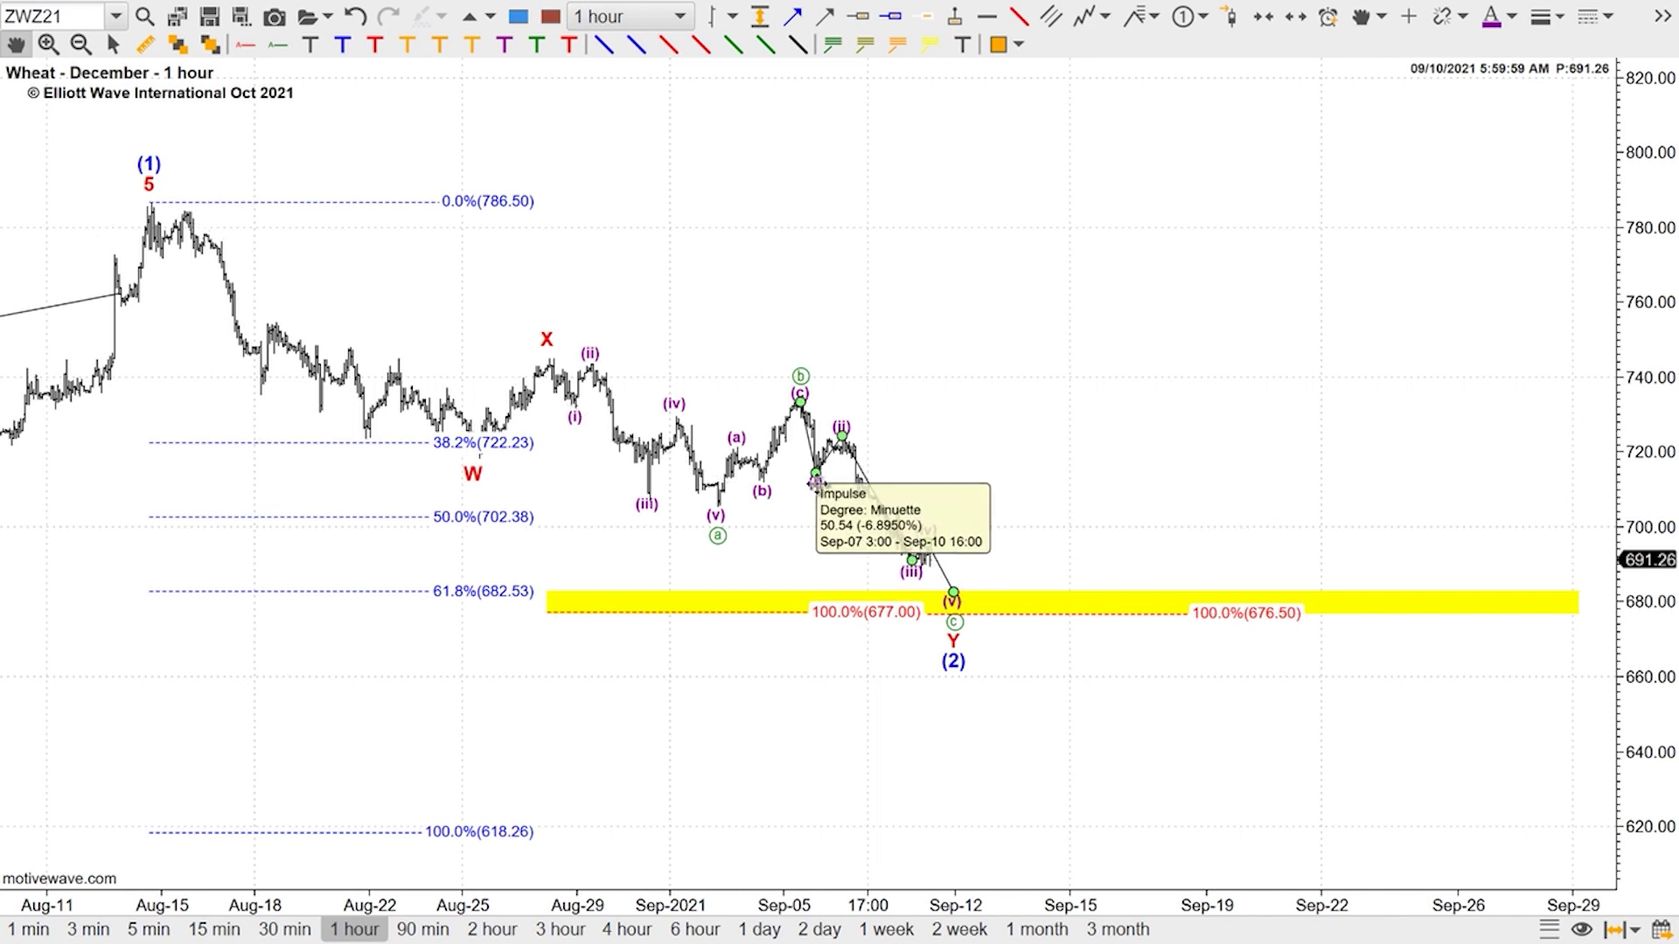
{"action": "mouse_move", "coordinate": [952, 600]}
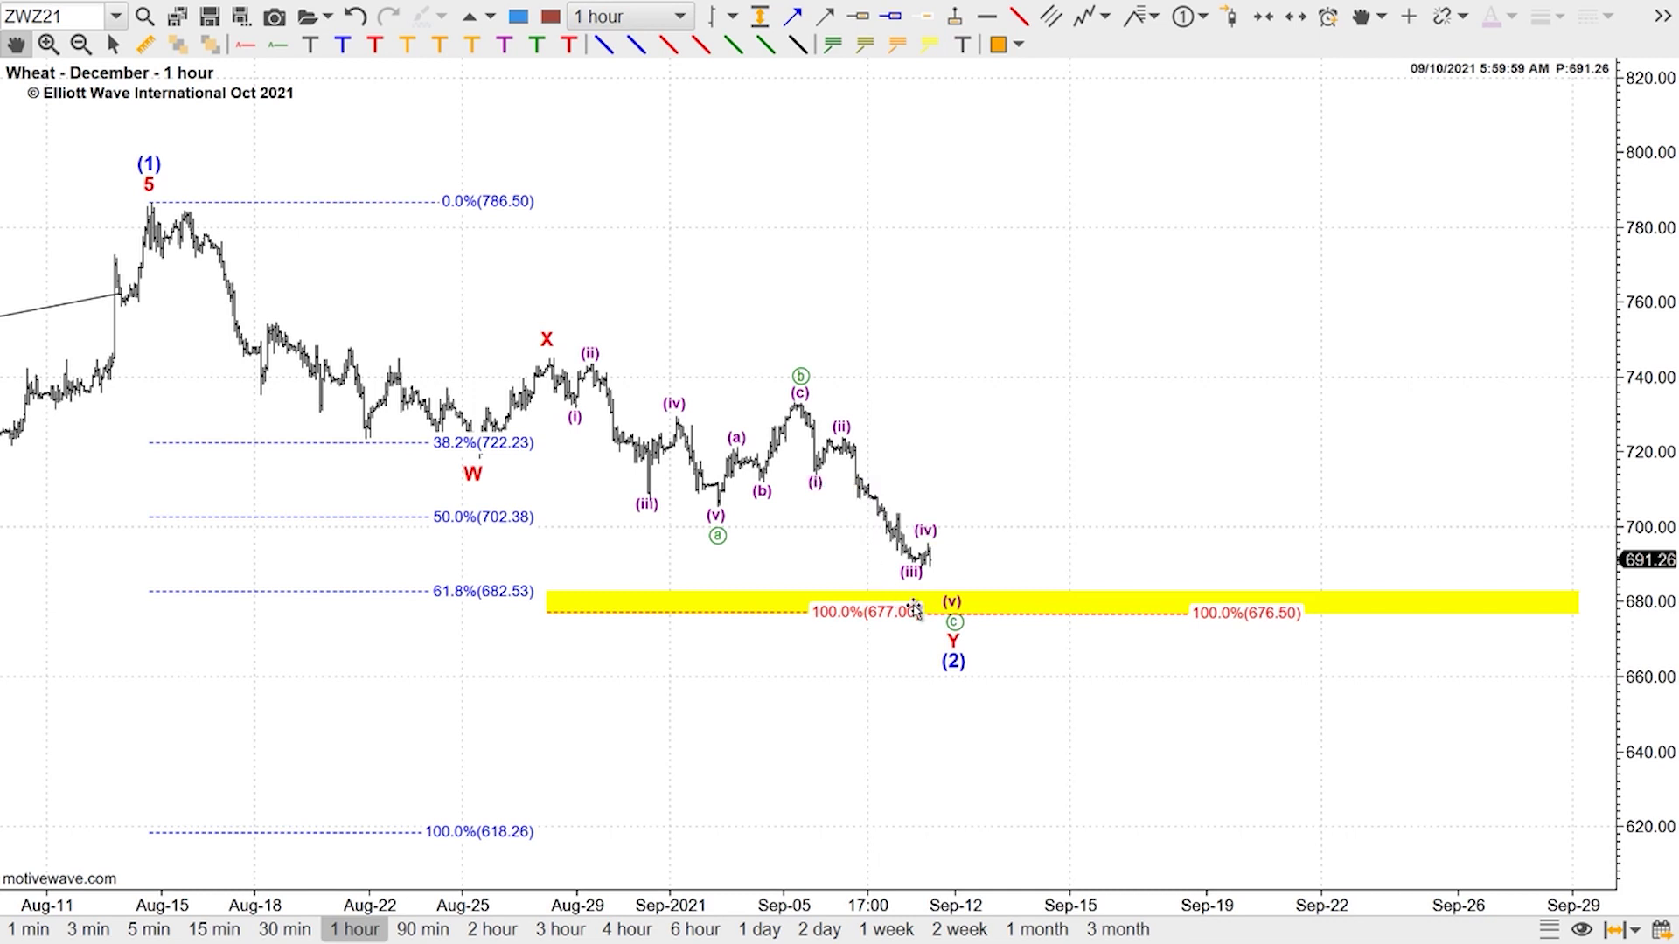
Add a Fibonacci projection level and move wave (2)'s end onto the new low at 677.00
{"action": "left_click", "coordinate": [1154, 16]}
{"action": "left_click", "coordinate": [1244, 115]}
{"action": "left_click", "coordinate": [934, 543]}
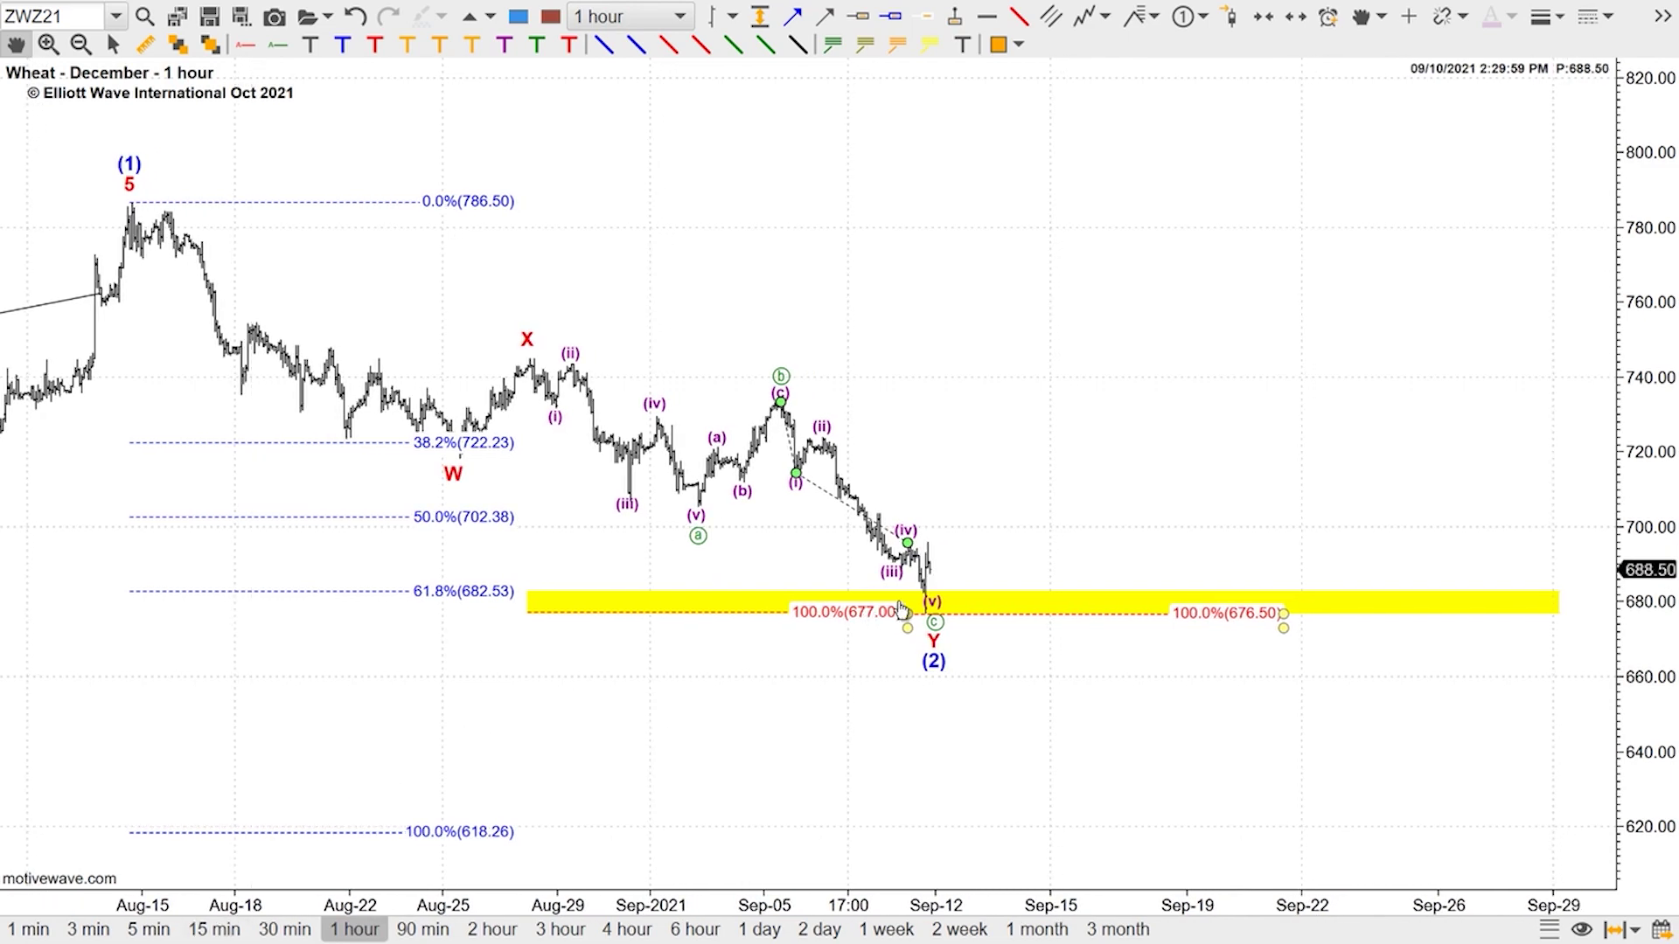
{"action": "left_click_drag", "start_coordinate": [918, 599], "coordinate": [926, 610]}
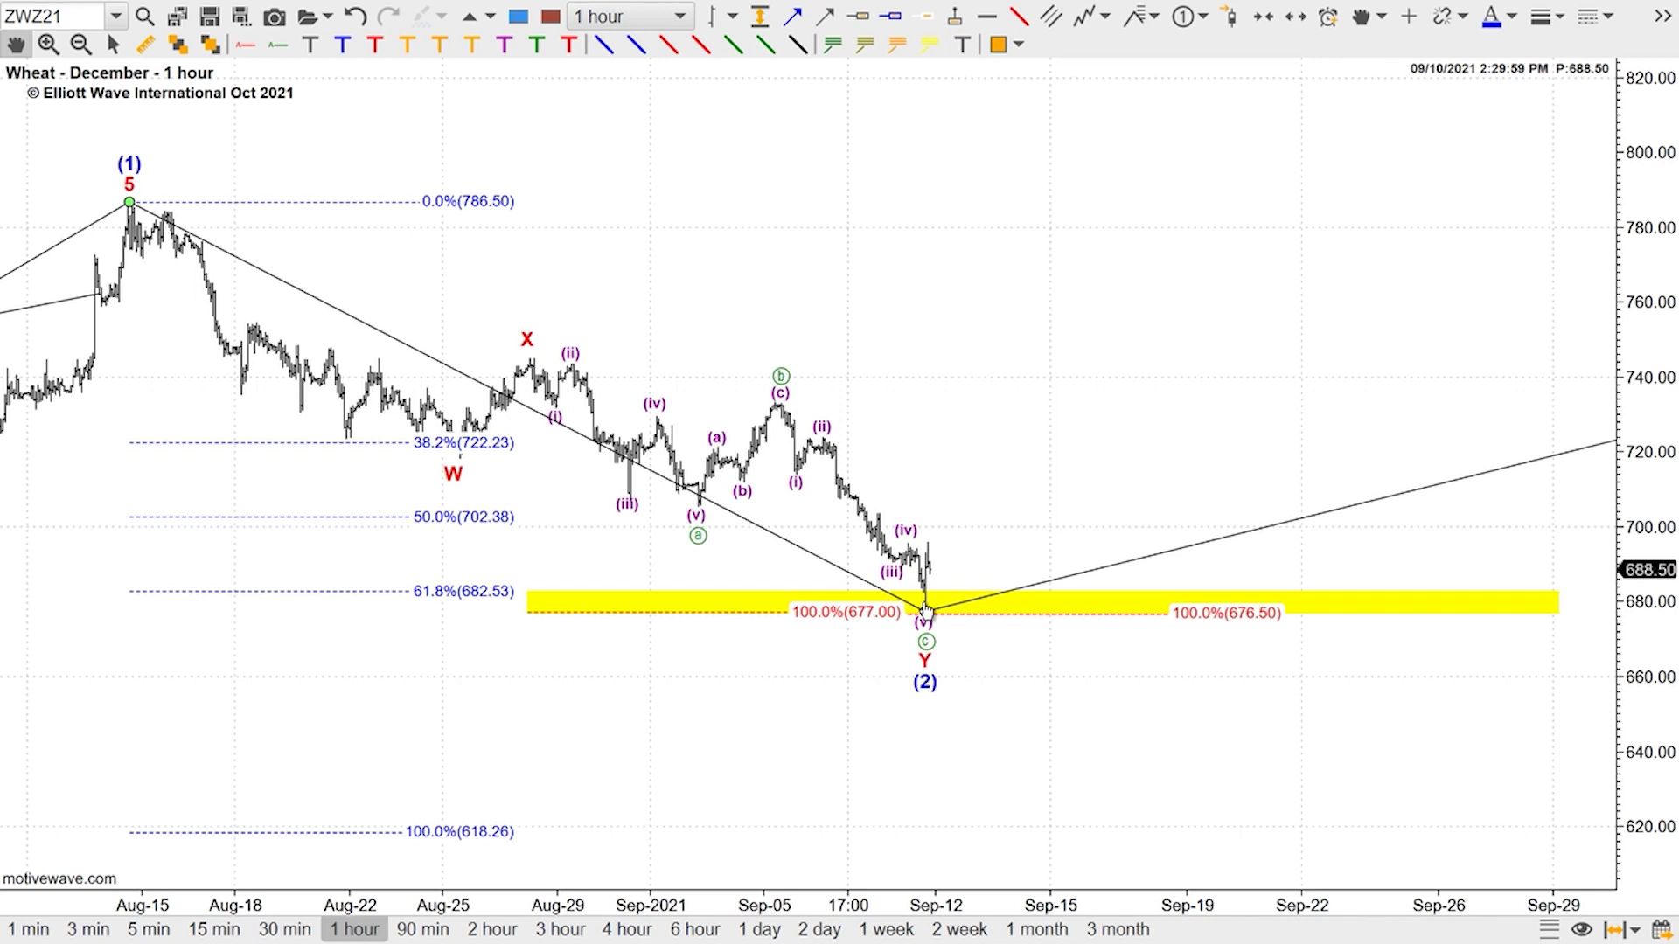
{"action": "mouse_move", "coordinate": [928, 609]}
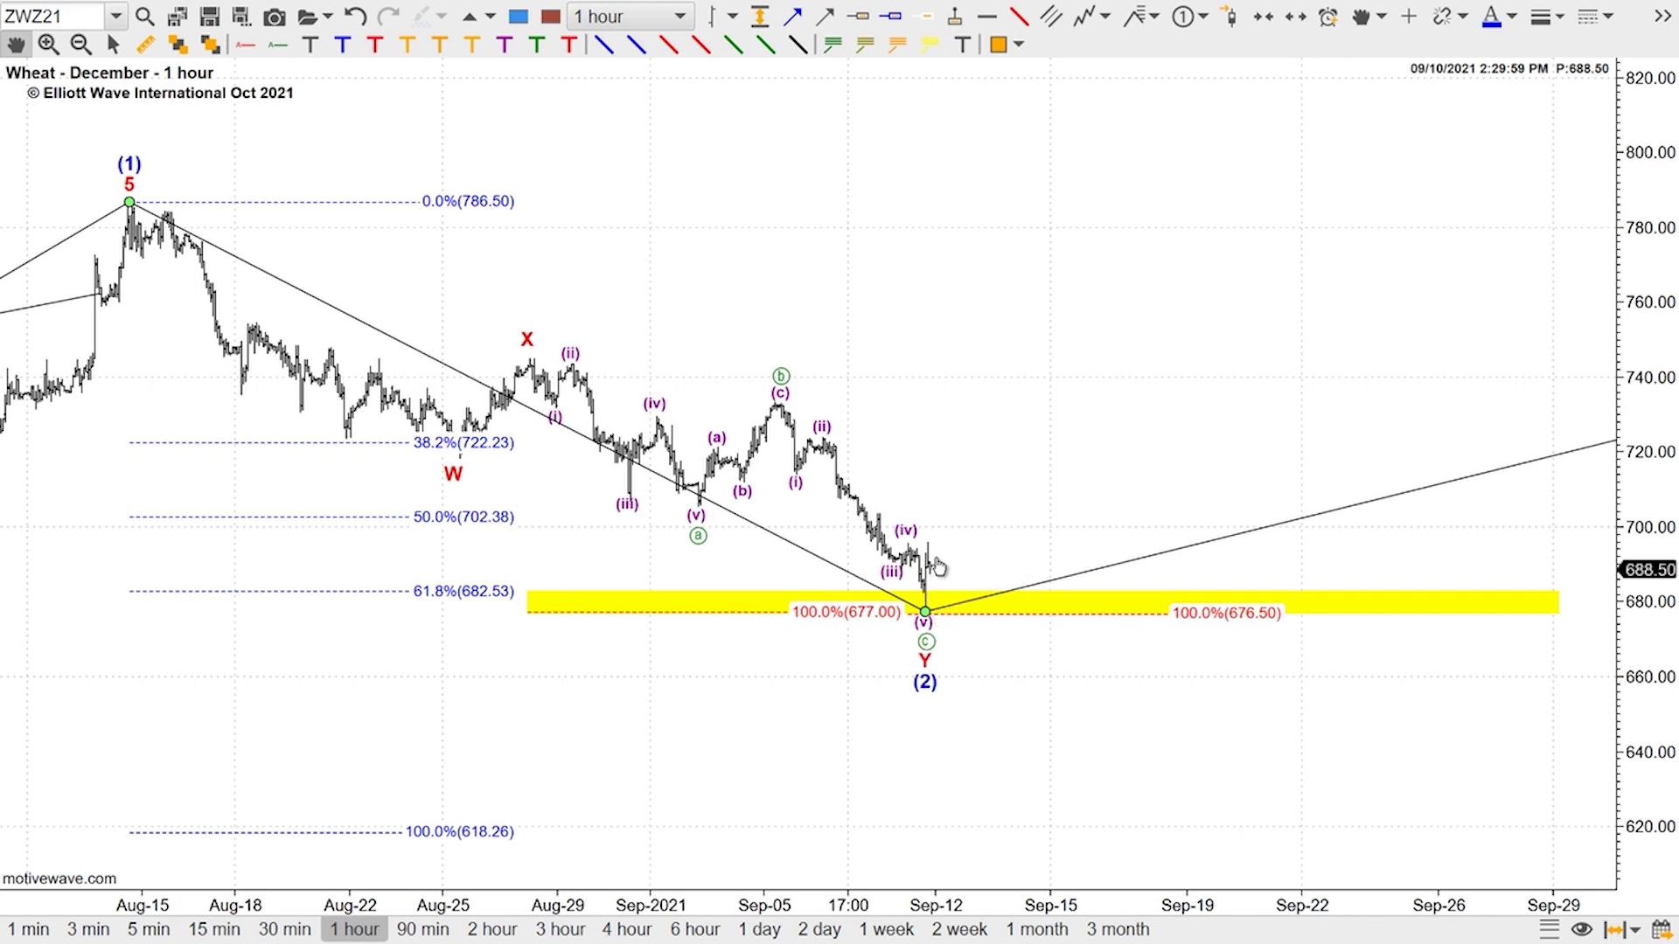